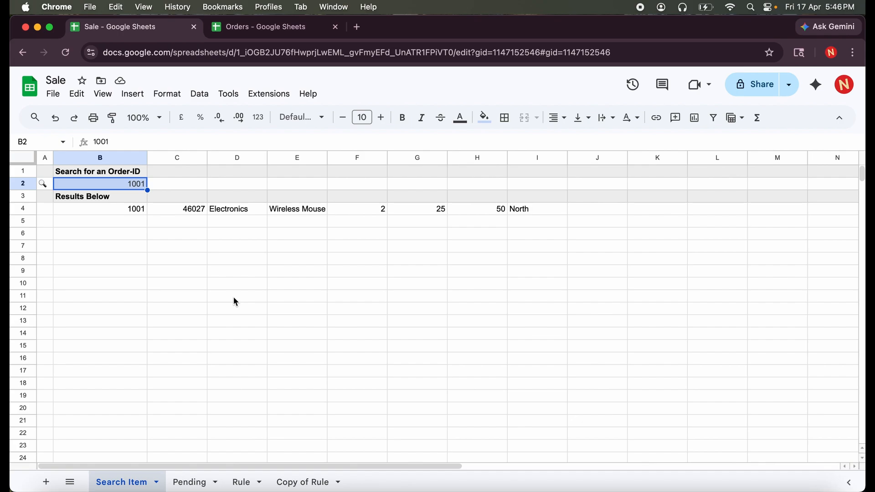
- Set the Order-ID search value in cell B2 to 1002
triple_click(120, 184)
key(Right)
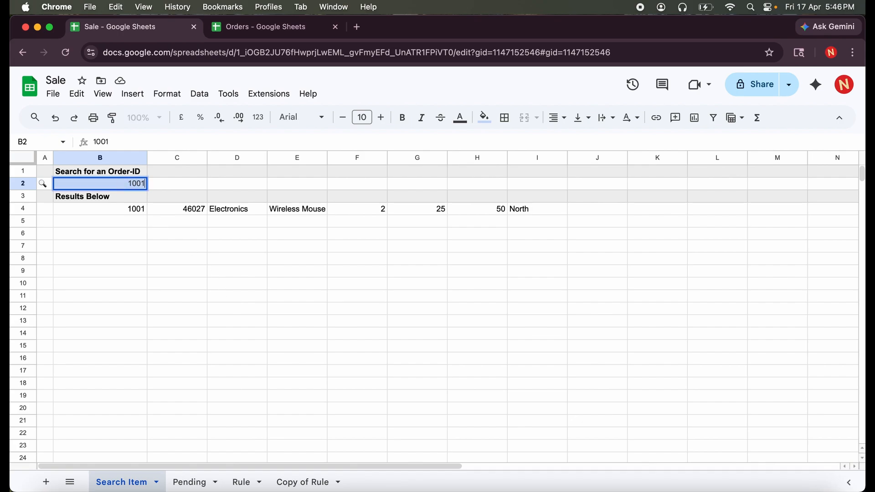
key(BackSpace)
text(2)
key(Return)
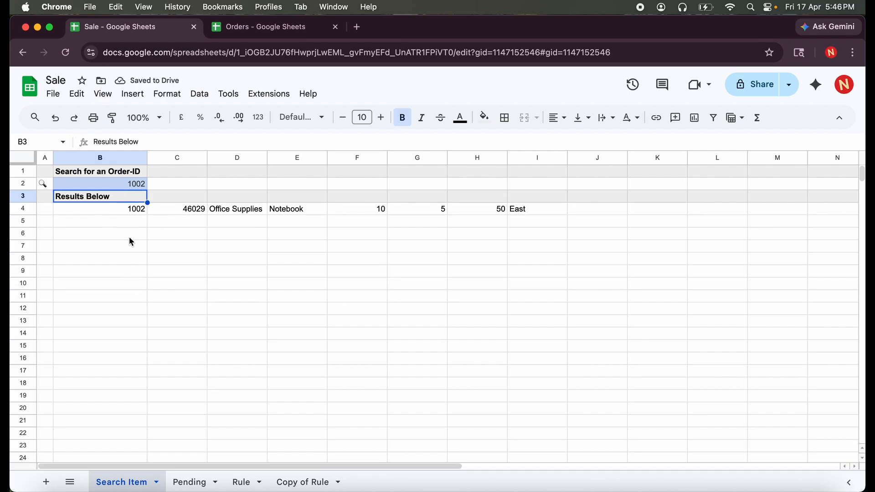
- Review the order list in the Orders spreadsheet's Orders_New sheet and set the Order-ID search value in B2 of Sale to 1036
click(292, 30)
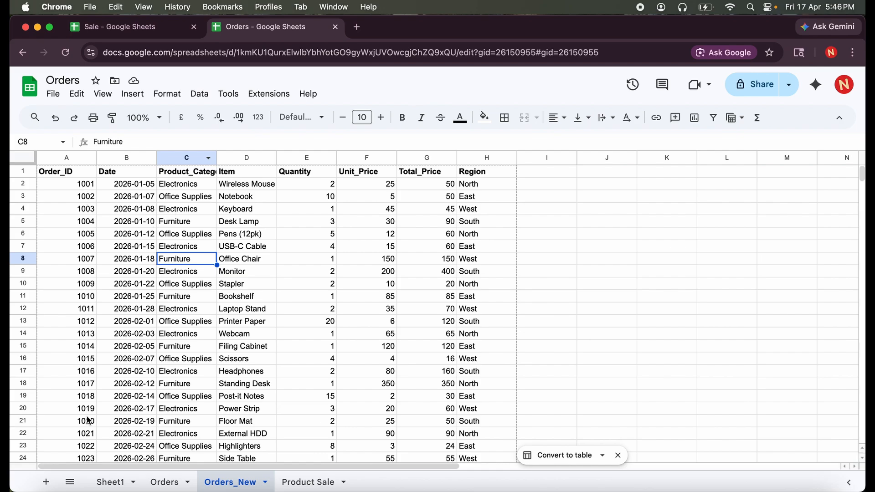
scroll(87, 438, down, 7)
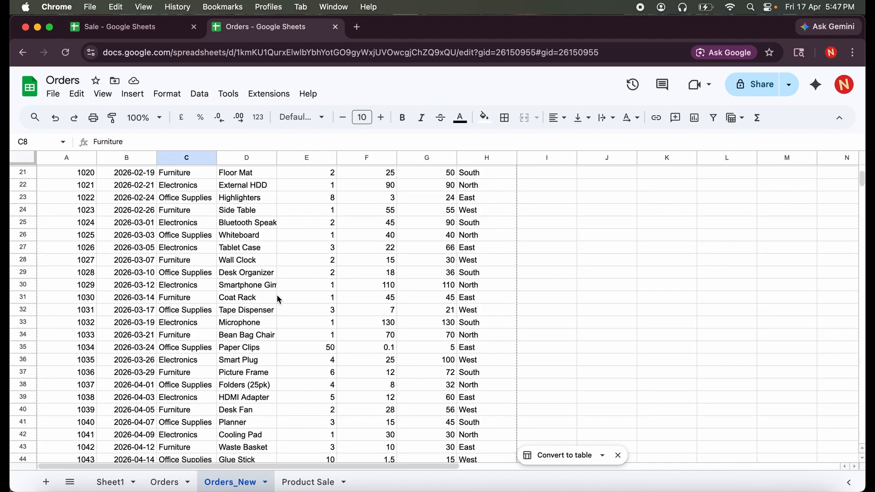
scroll(280, 299, down, 3)
scroll(279, 299, up, 10)
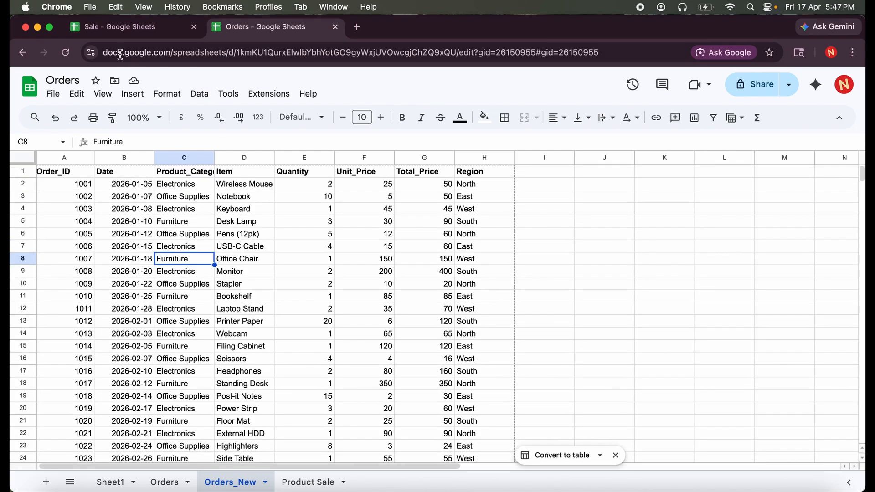
click(120, 28)
double_click(113, 187)
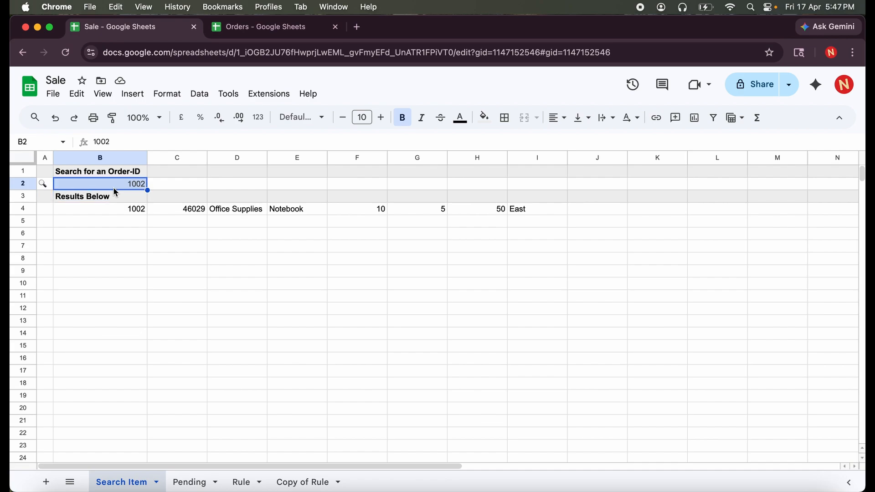
key(BackSpace)
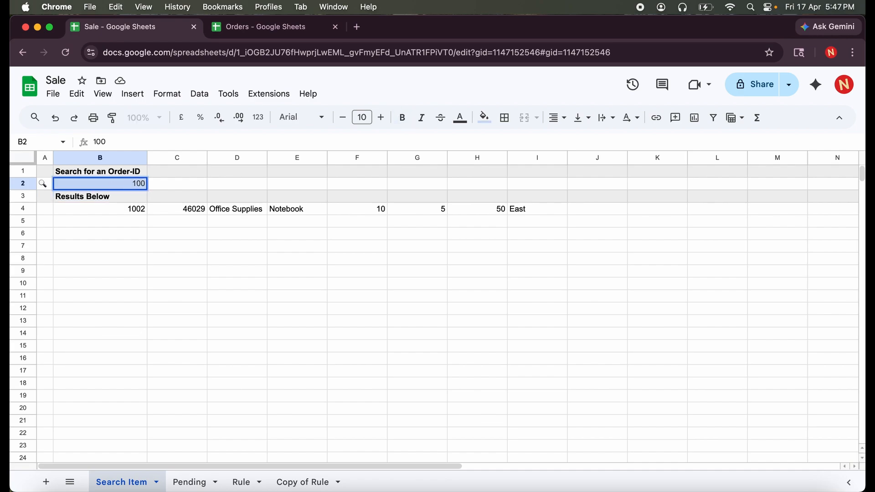
key(BackSpace)
text(36)
click(117, 197)
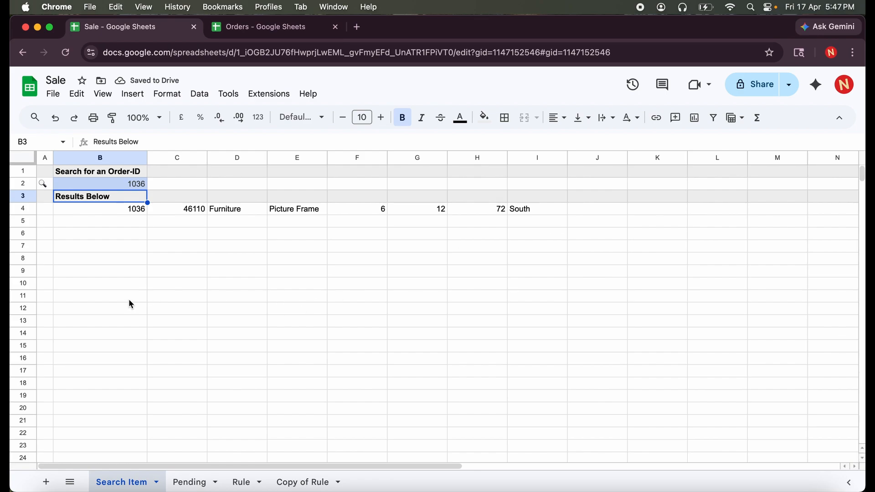
- Write an XLOOKUP syntax outline in cell B9 listing Value, Check_Range, GiveBack Result_Range and "IF ID Don't match"
double_click(136, 272)
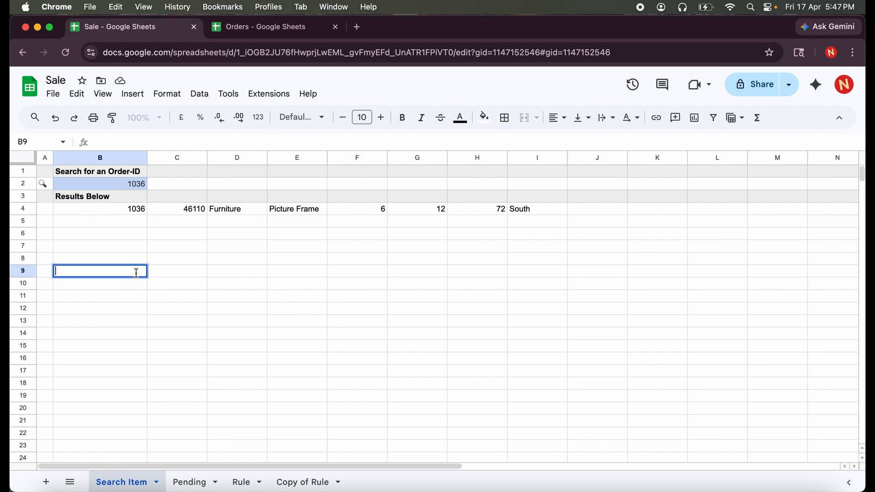
text(XLOOKUP()
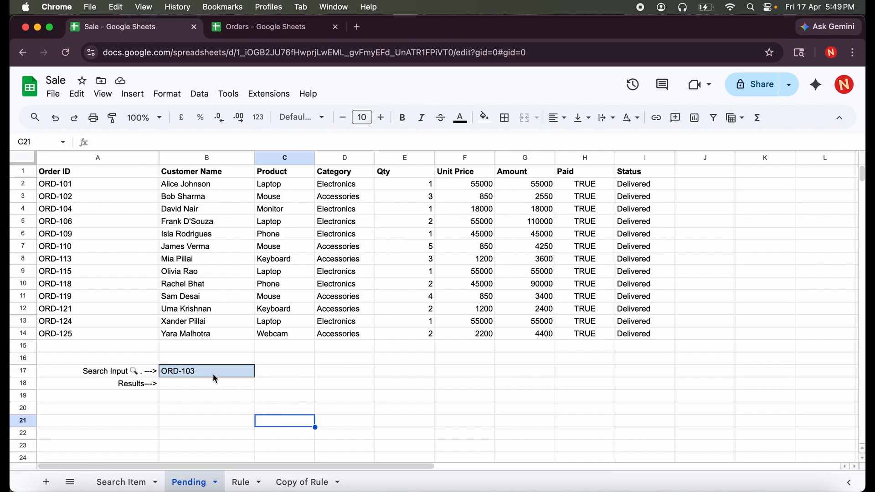
- Start an XLOOKUP formula in results cell B18 of the Pending sheet with B17 as the search key
click(211, 388)
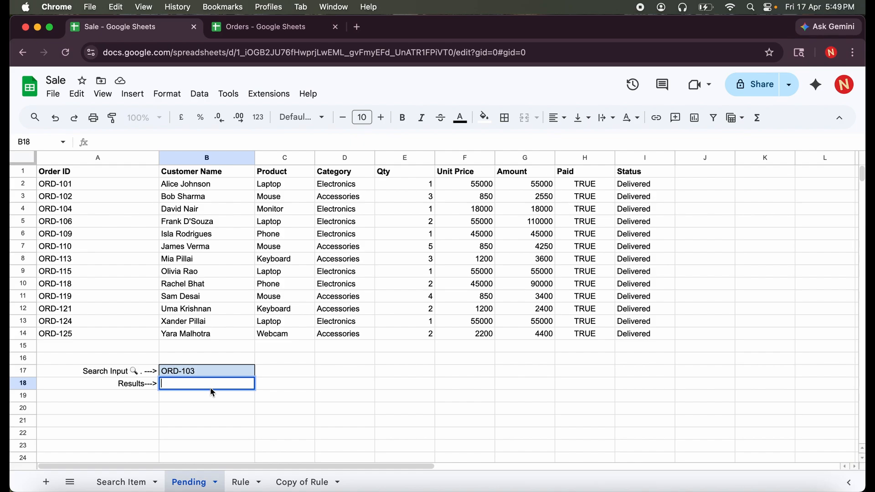
text(=XLOOP)
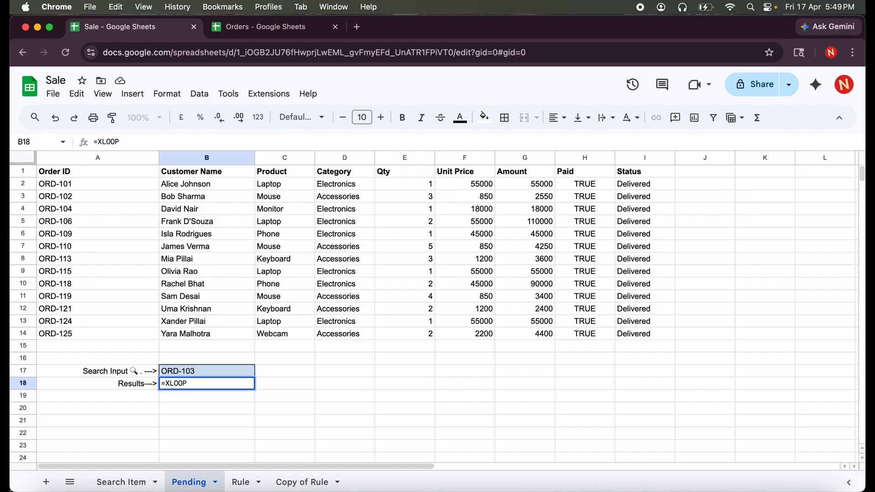
key(BackSpace)
text(KUP)
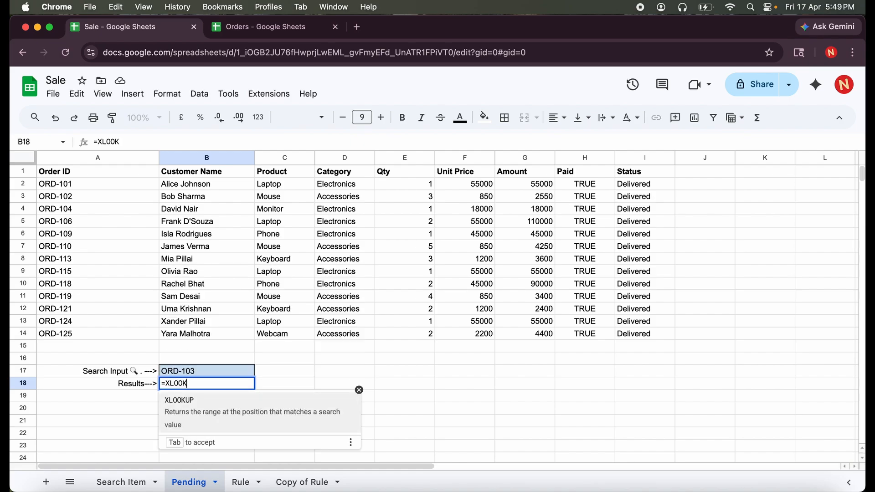
text(()
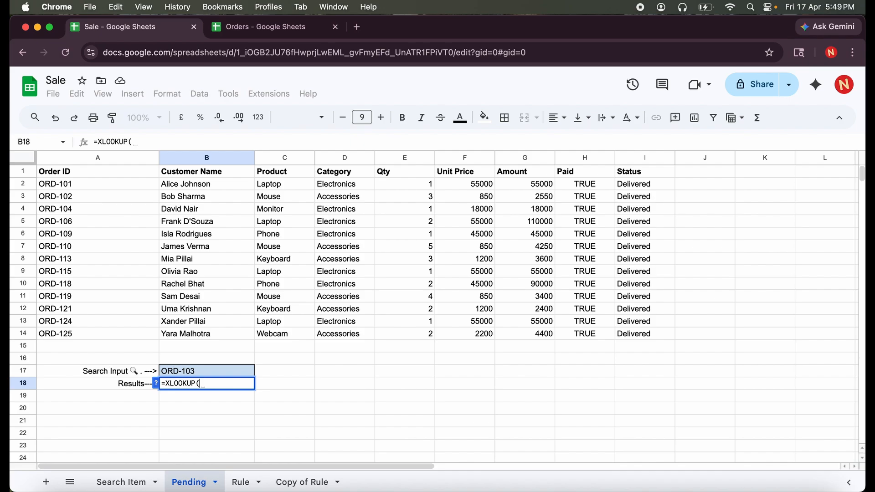
click(208, 373)
text(,)
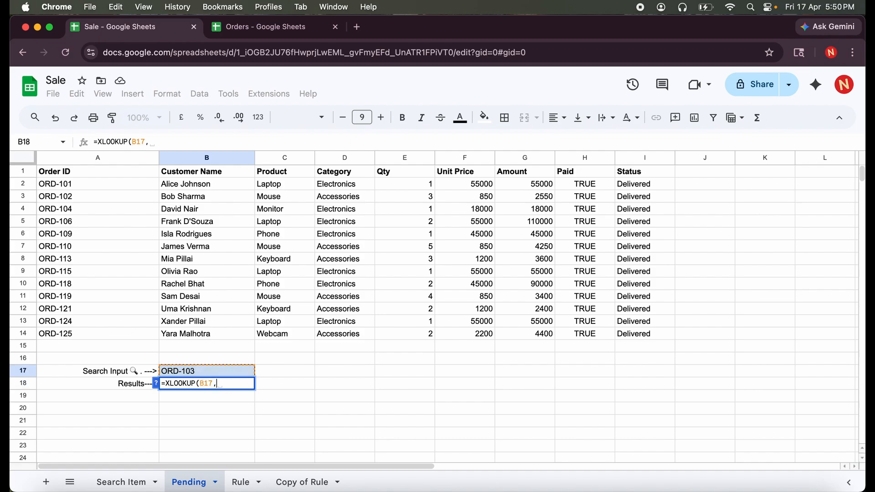
- Add the Order ID range A2:A14 as the lookup range and A2:I14 as the result range of the formula
click(85, 181)
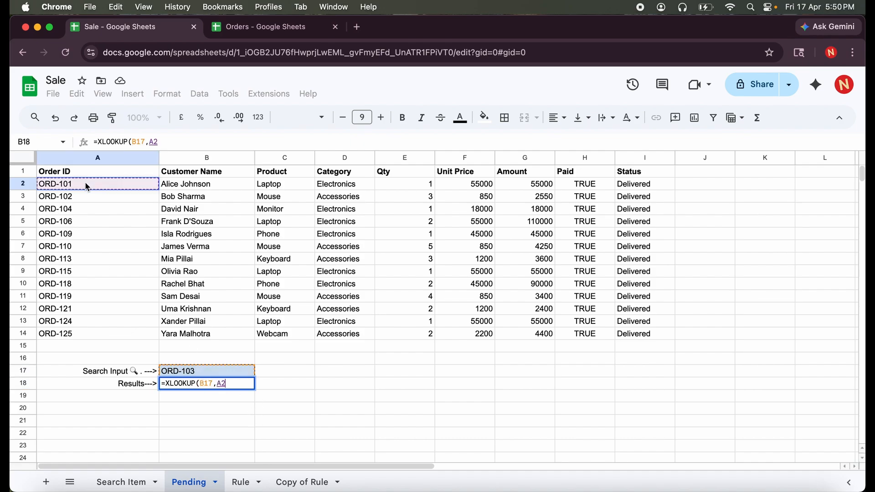
shift+click(78, 332)
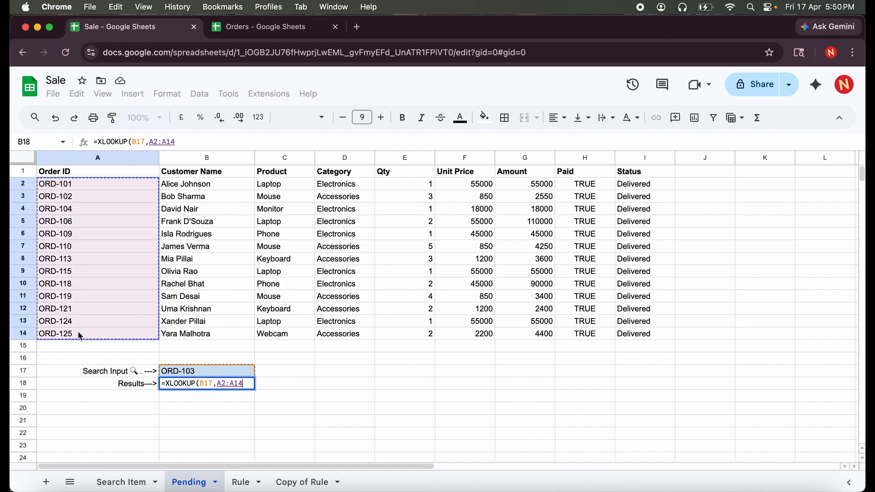
text(,)
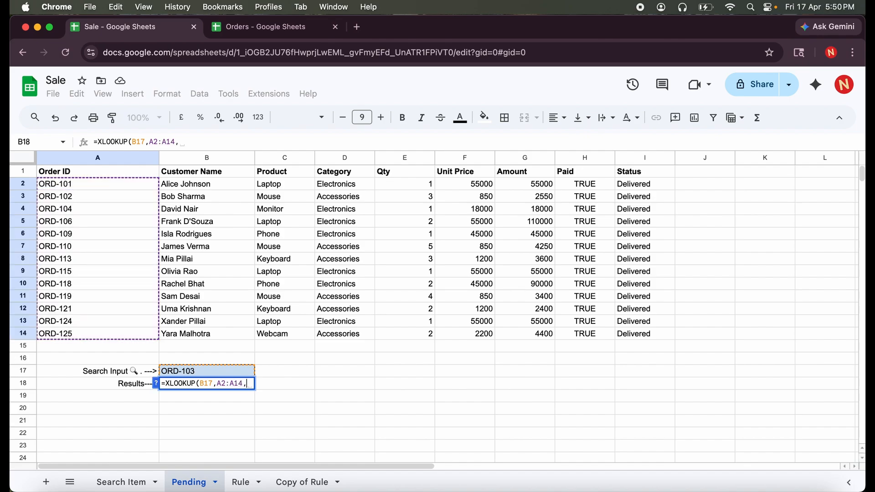
click(74, 190)
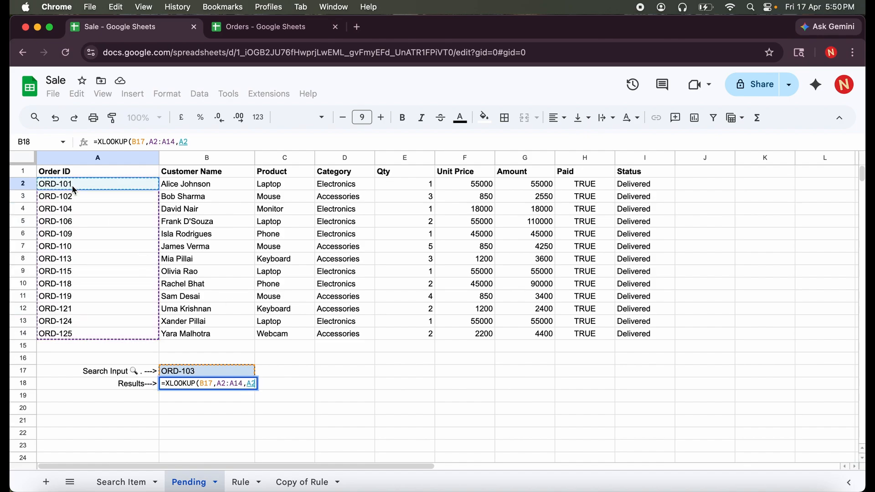
shift+click(647, 338)
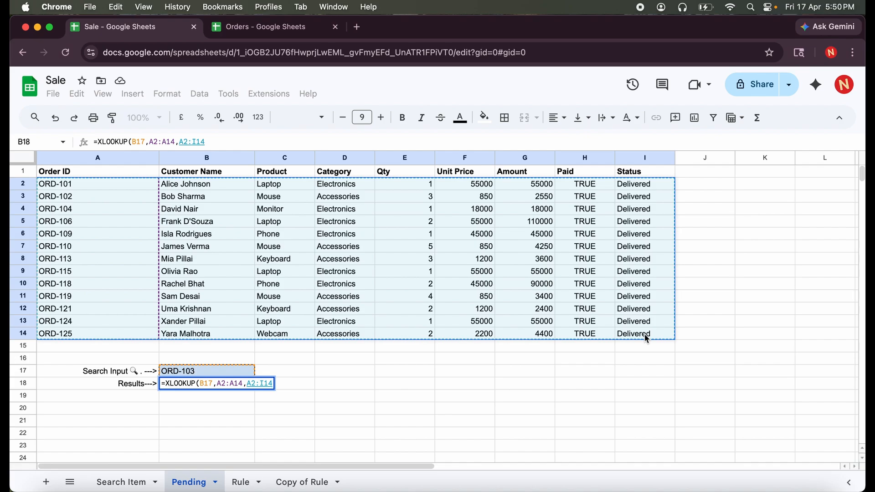
- Add "ID Not Found" as the formula's missing-value text and complete the XLOOKUP in B18
text(,"")
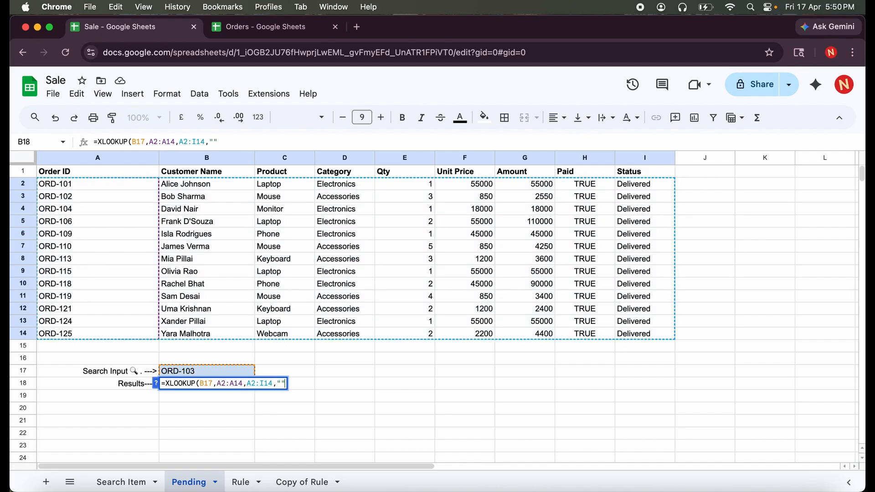
text(ID Not)
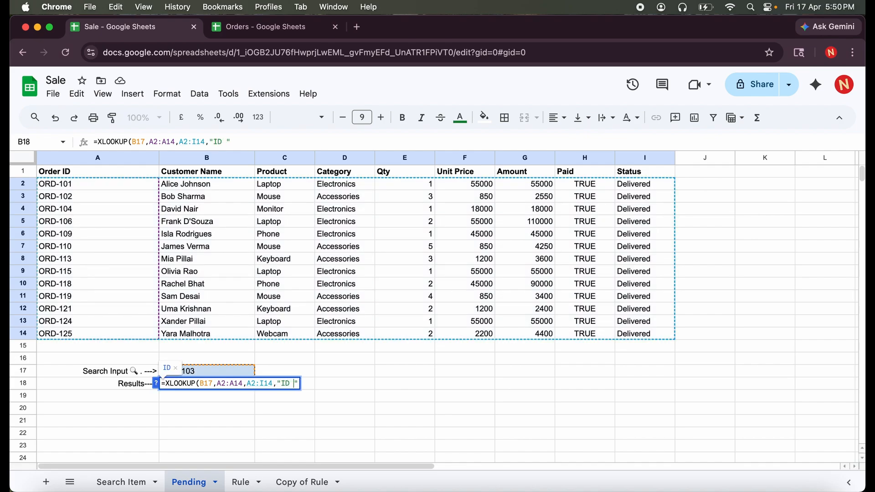
text( Found)
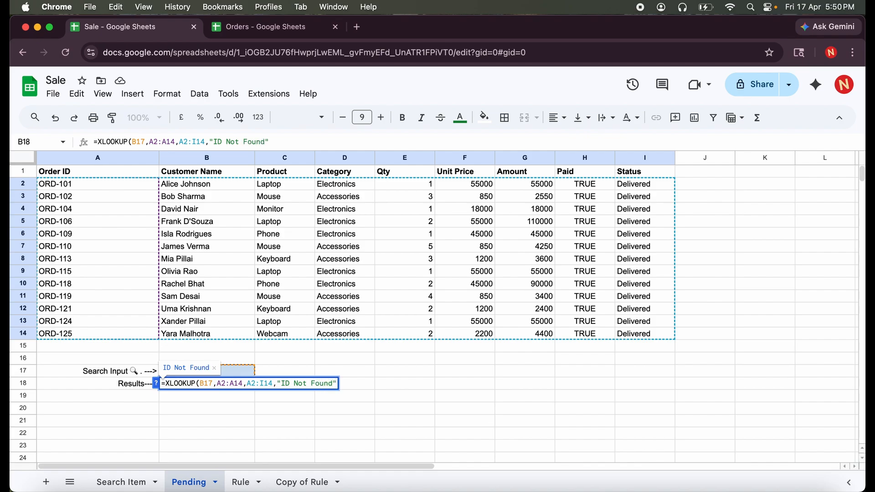
key(Return)
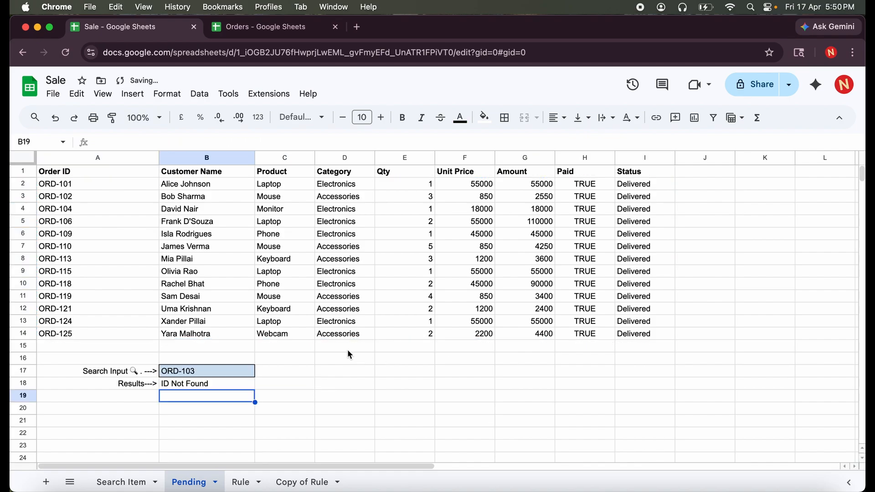
- Change the search input in B17 to ORD-104
click(204, 376)
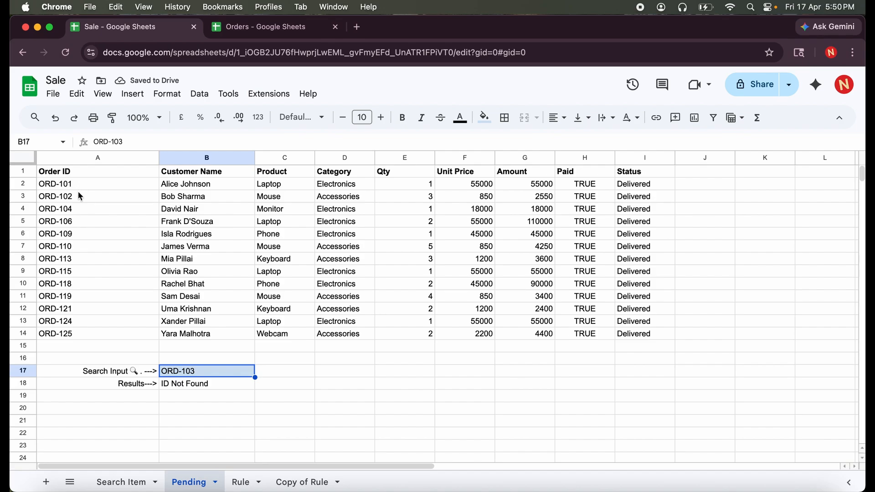
double_click(209, 375)
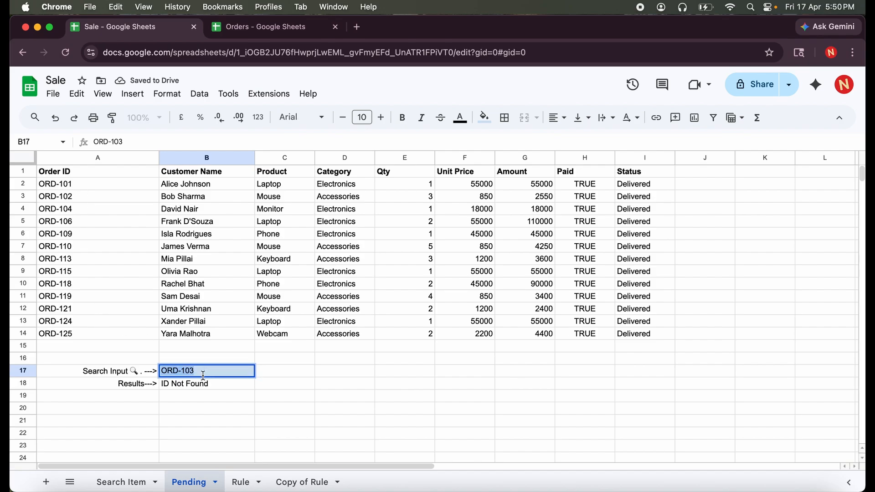
key(BackSpace)
text(4)
key(Return)
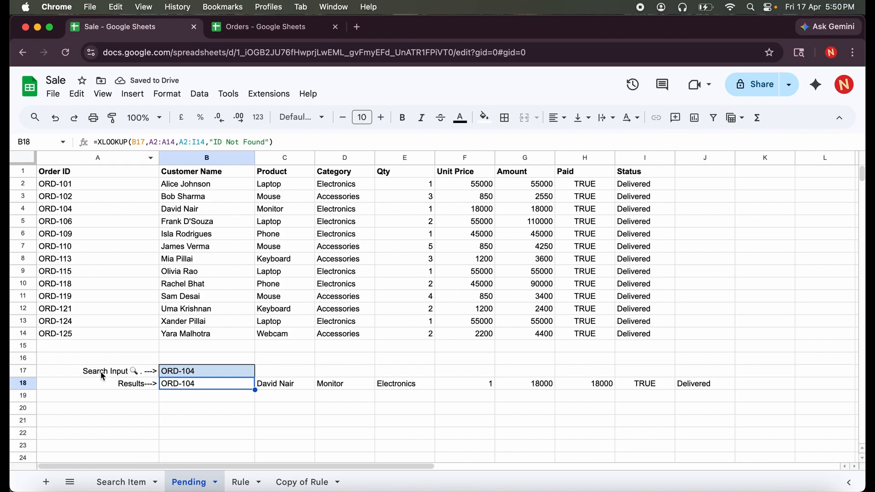
- Change the result range in the B18 XLOOKUP formula to A2:H14 so the Status column is left out
double_click(212, 388)
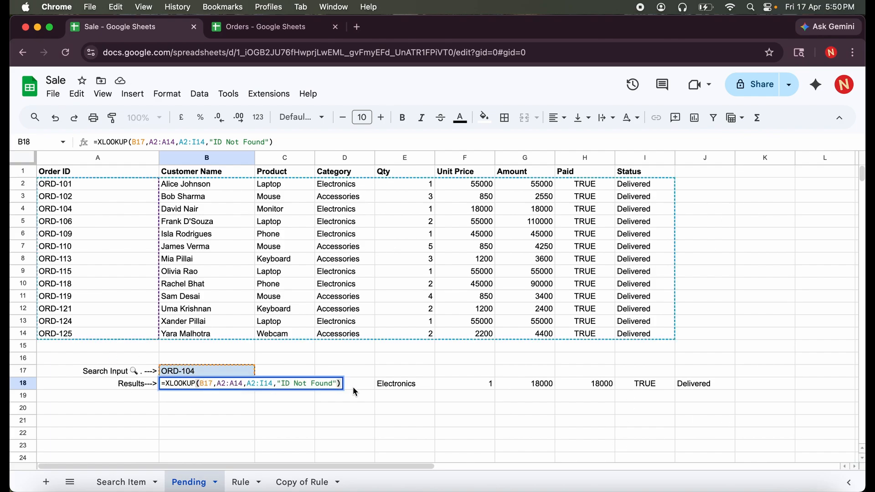
click(273, 386)
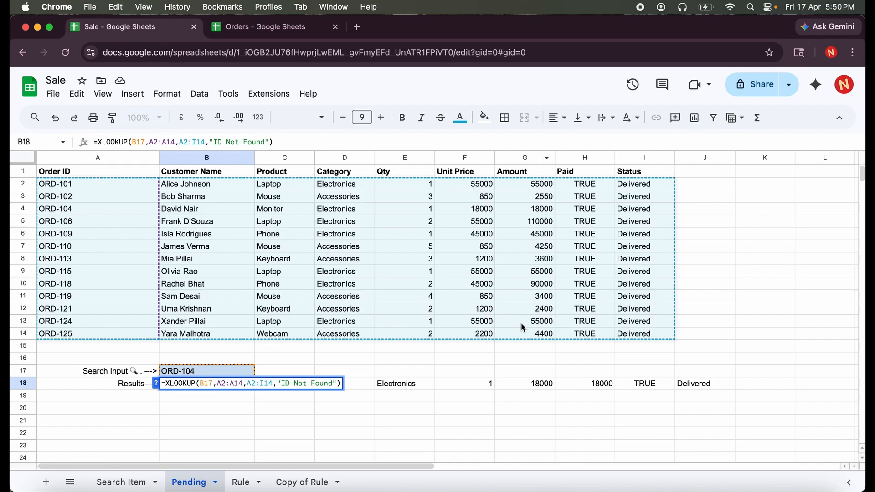
key(Left)
key(Left)
key(BackSpace)
text(H)
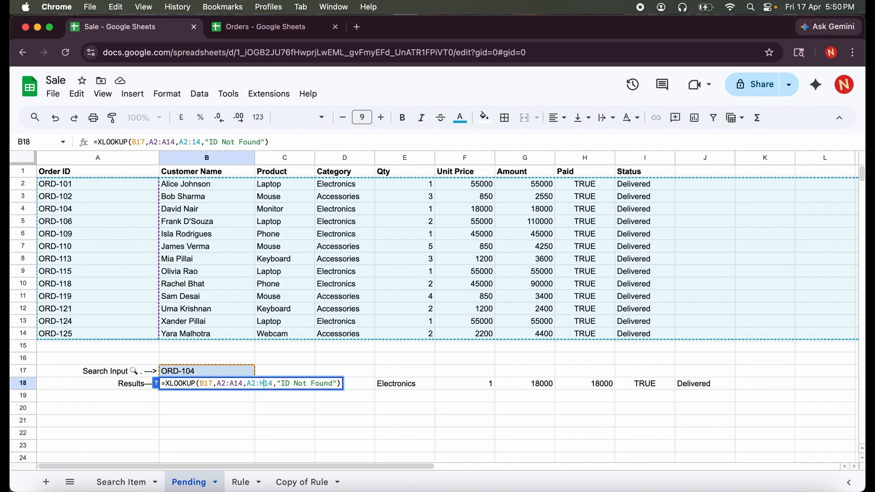
key(Return)
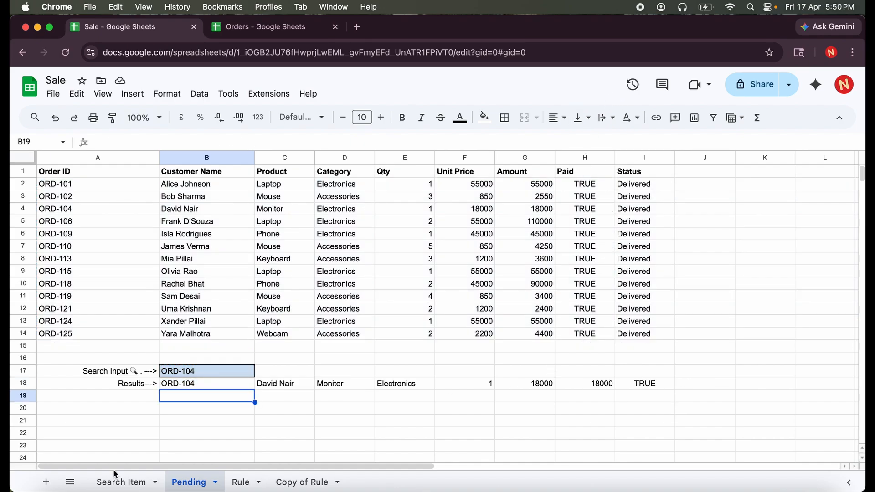
- Clear the existing lookup formula from result cell B4 on the Search Item sheet
click(122, 482)
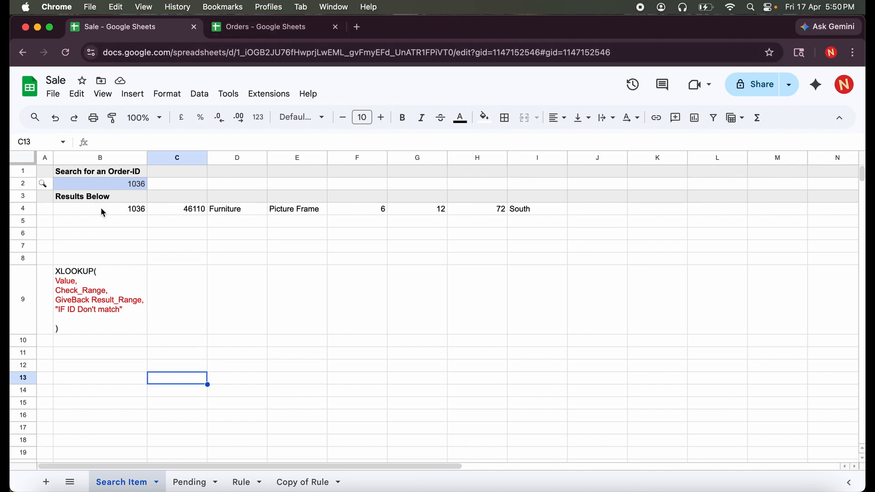
click(135, 212)
key(Delete)
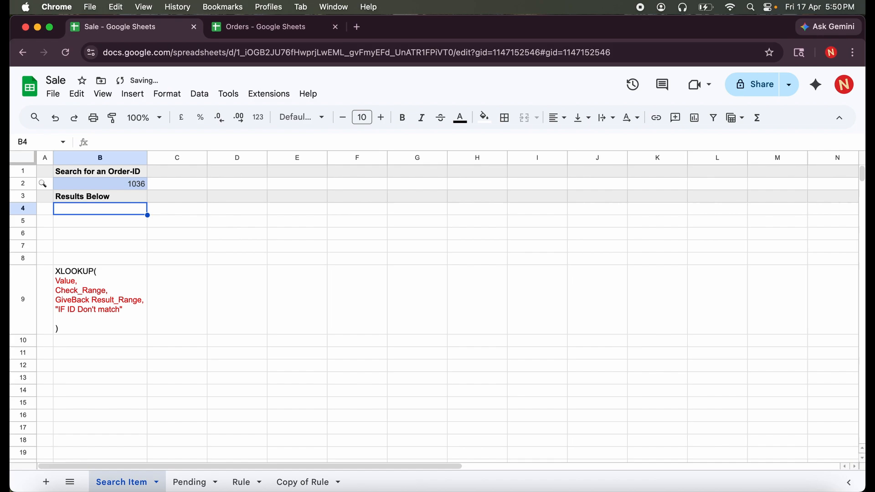
- Start an XLOOKUP formula in result cell B4 of the Search Item sheet
click(141, 185)
click(118, 214)
text(=X)
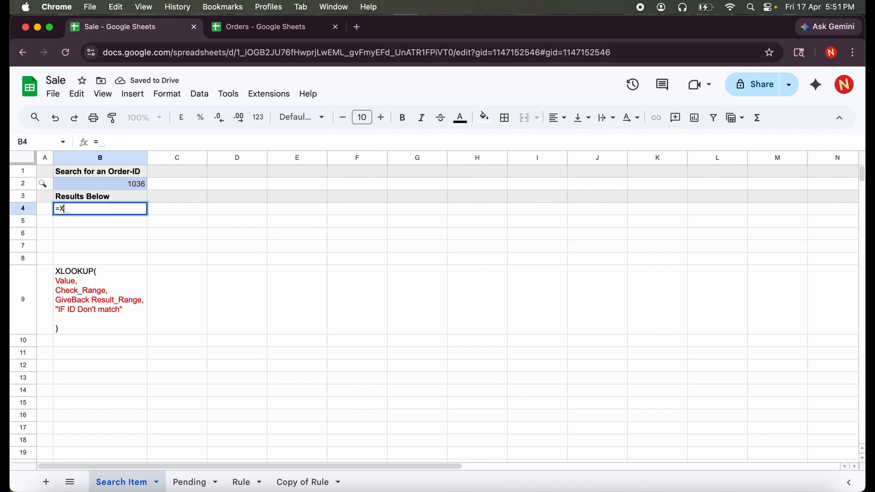
text(LOOK)
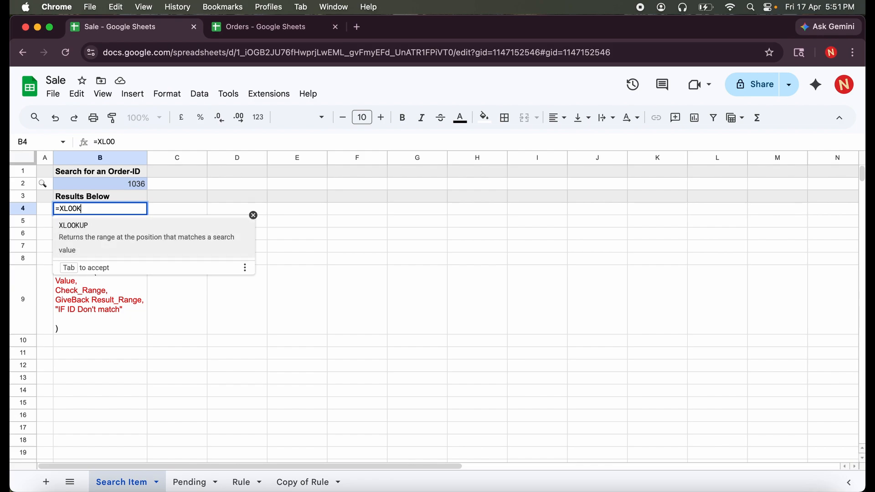
text(UP()
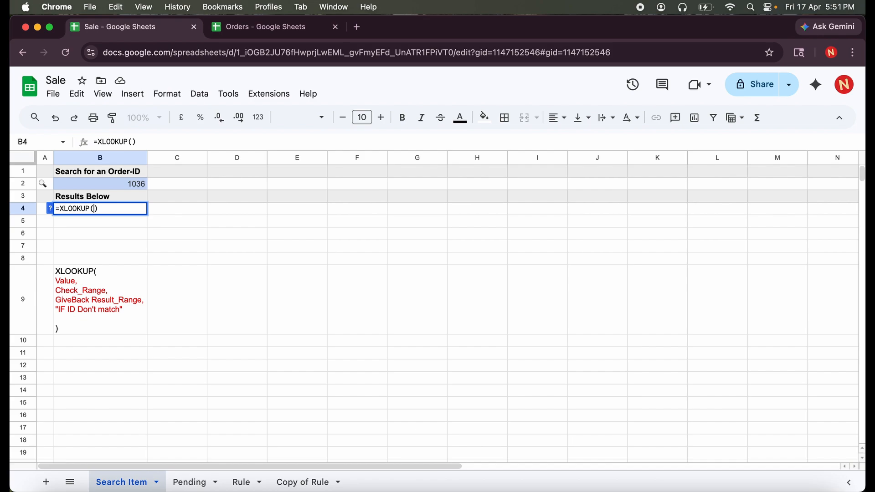
- Spread the XLOOKUP formula over several lines and set B2 as its search value on the second line
key(alt+Return)
key(alt+Return)
key(alt+Return)
key(Up)
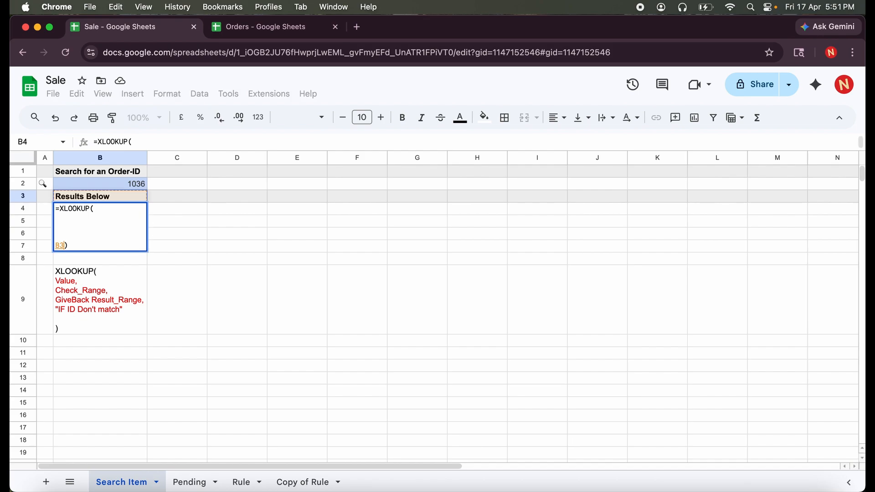
key(Up)
key(Up)
key(Down)
click(105, 217)
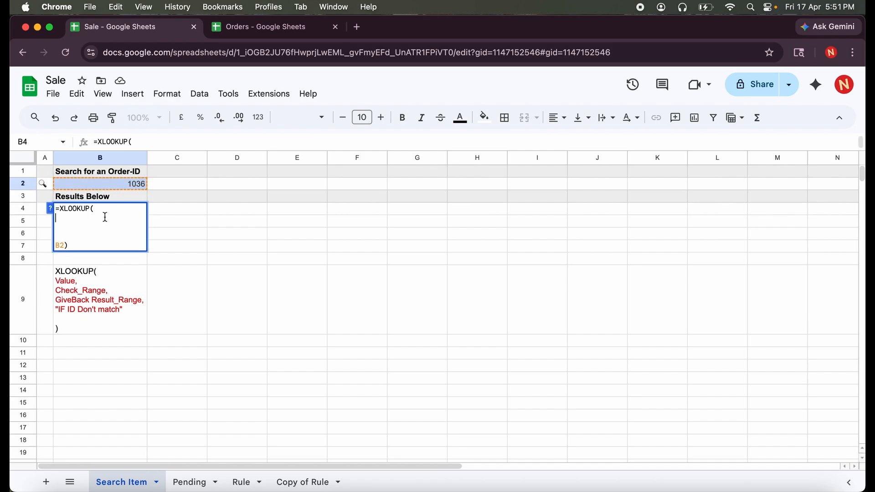
click(101, 209)
key(alt+Return)
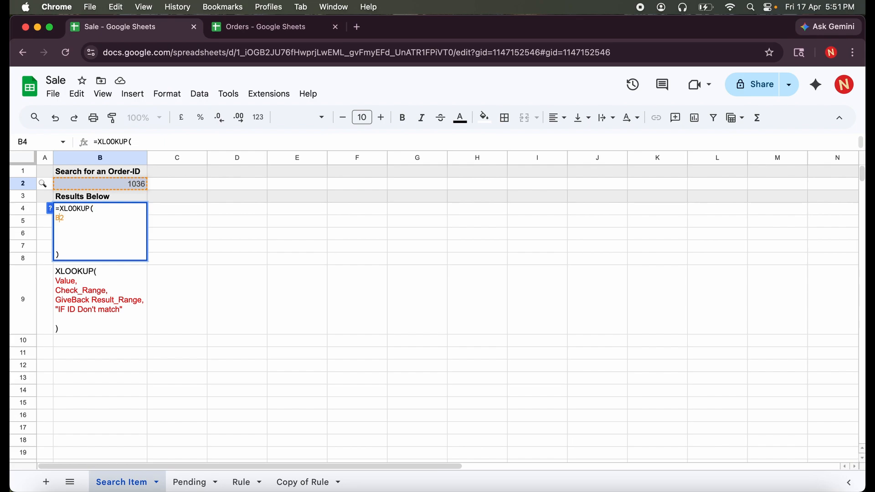
text(,)
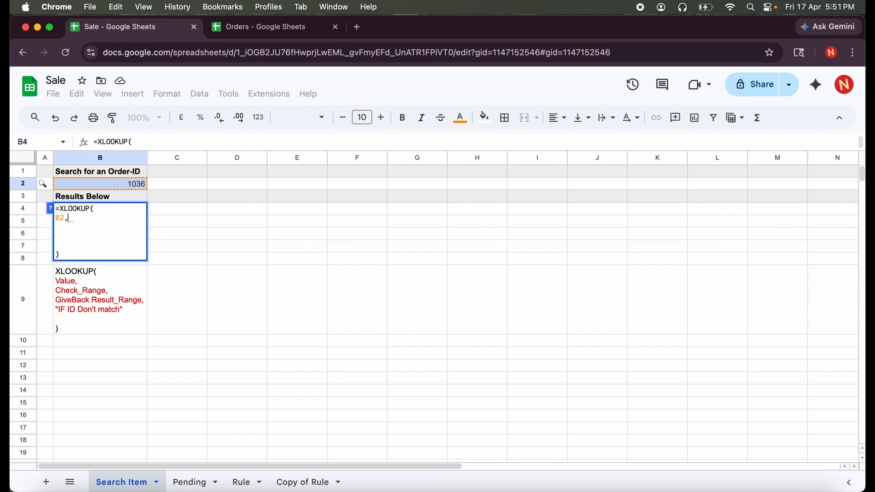
key(alt+Return)
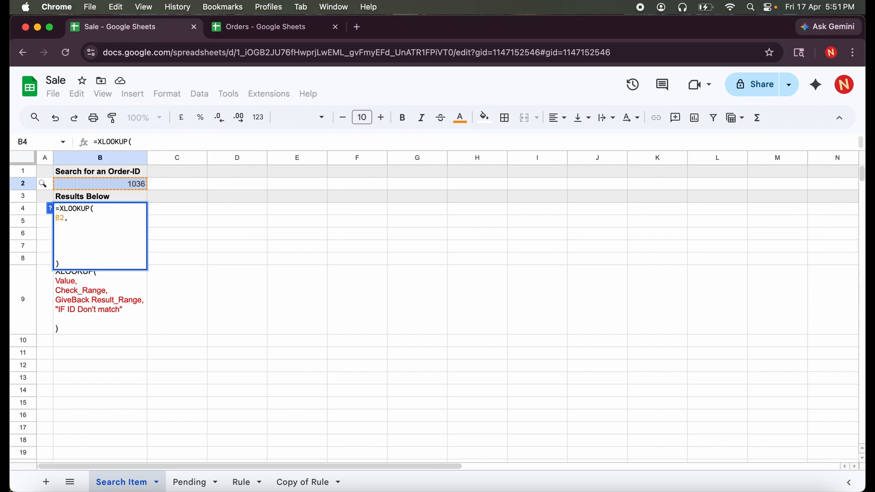
- Add IMPORTRANGE with two empty quoted arguments as the lookup range, checking the extent of the Orders_New data in the Orders spreadsheet
text(IMPORT)
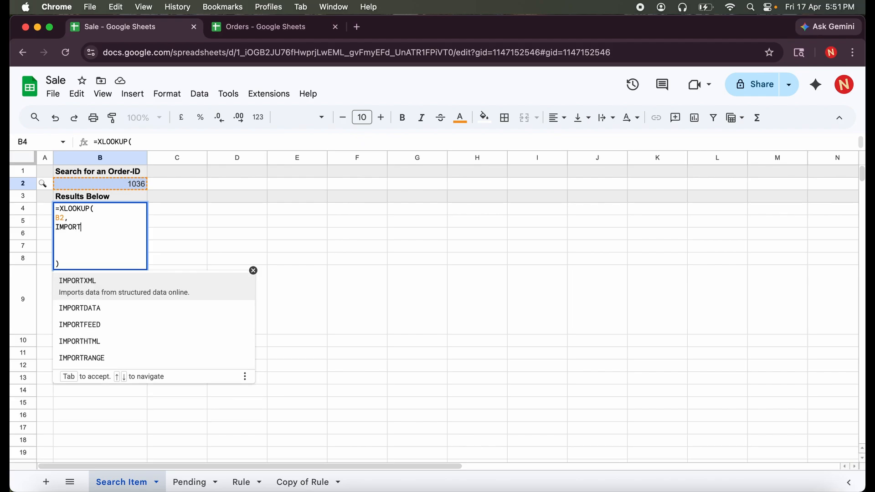
click(283, 34)
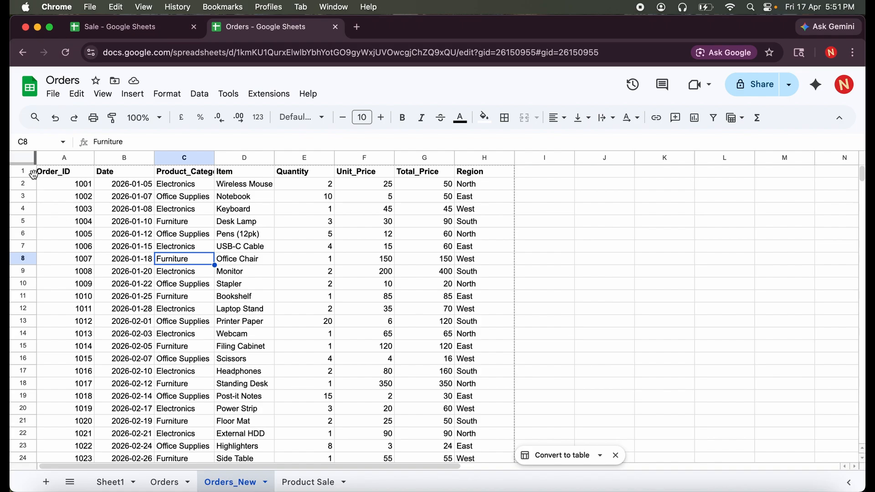
scroll(28, 193, down, 8)
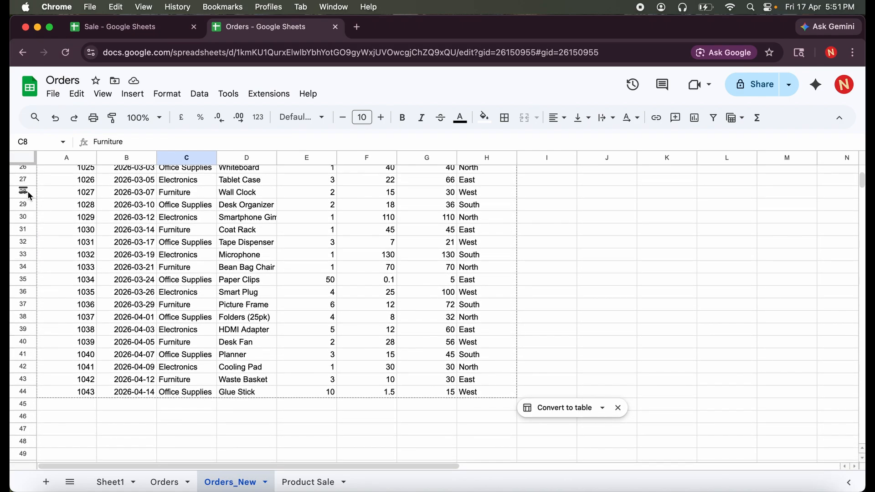
click(180, 26)
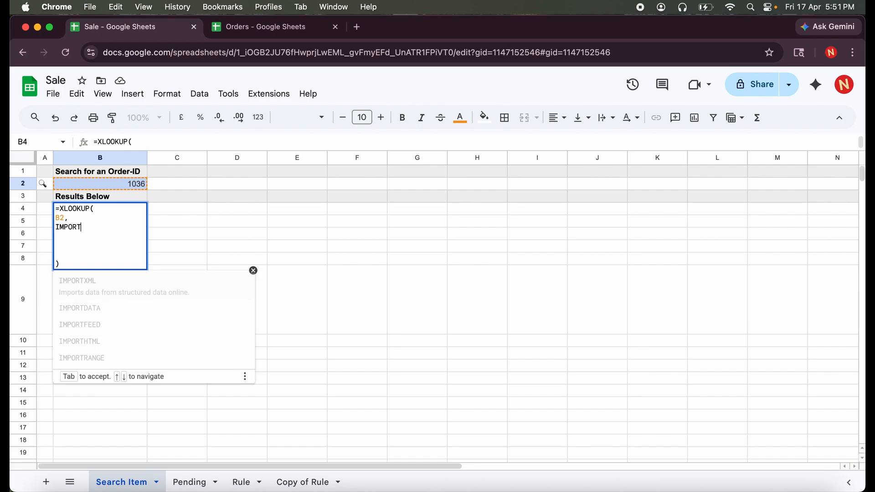
text(RANGE)
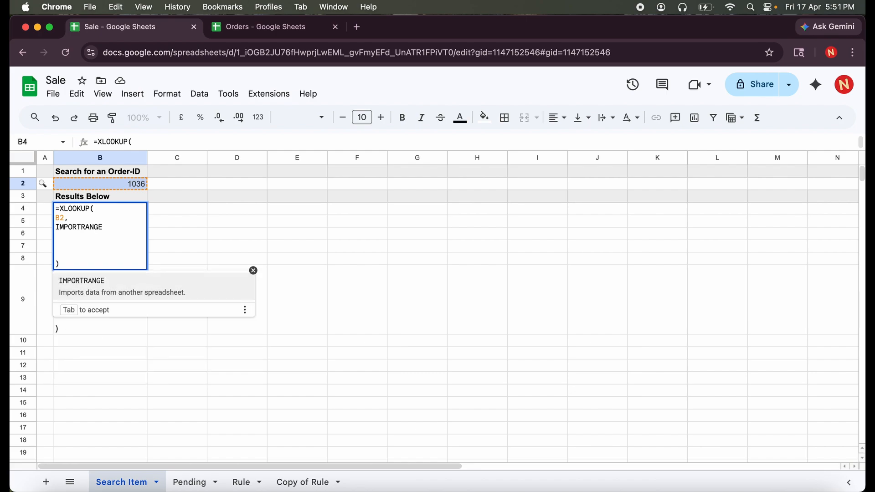
text((")
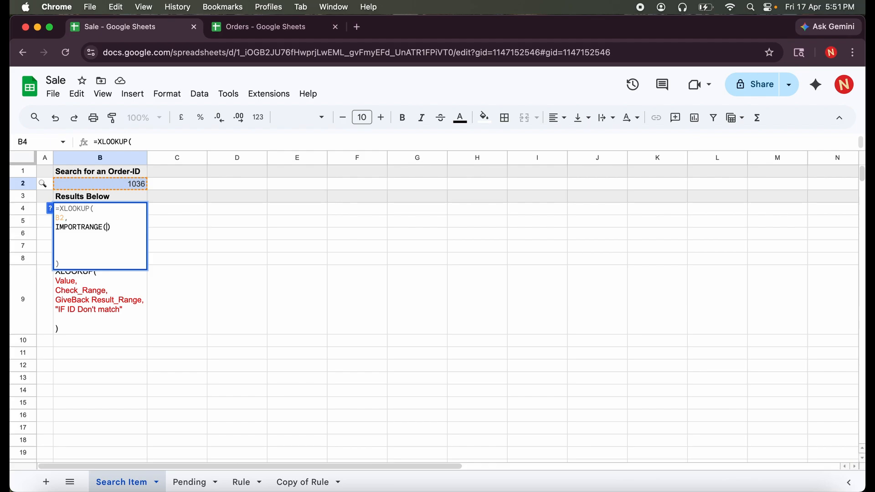
text(")
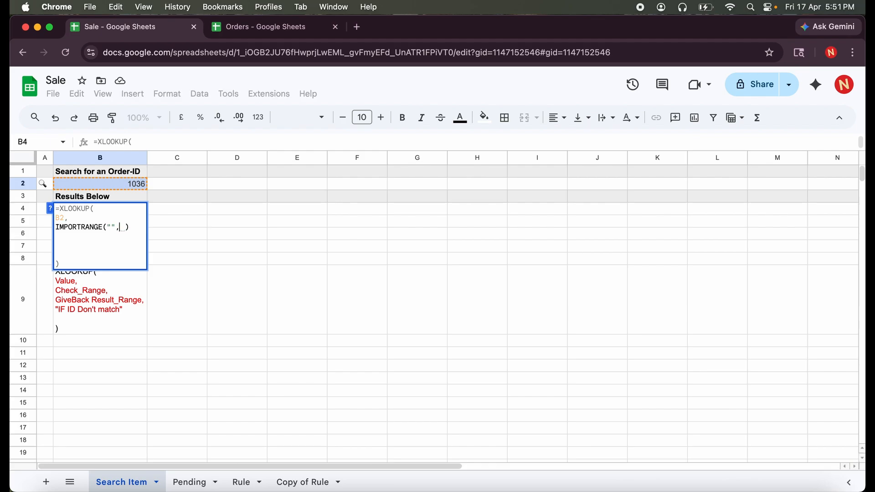
text(,"")
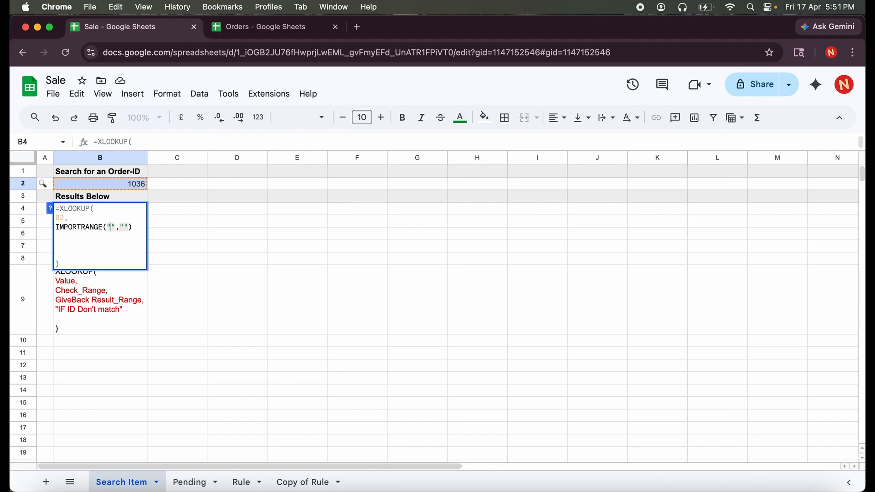
- Copy the Orders spreadsheet's URL into the first argument of the IMPORTRANGE function in B4
click(280, 28)
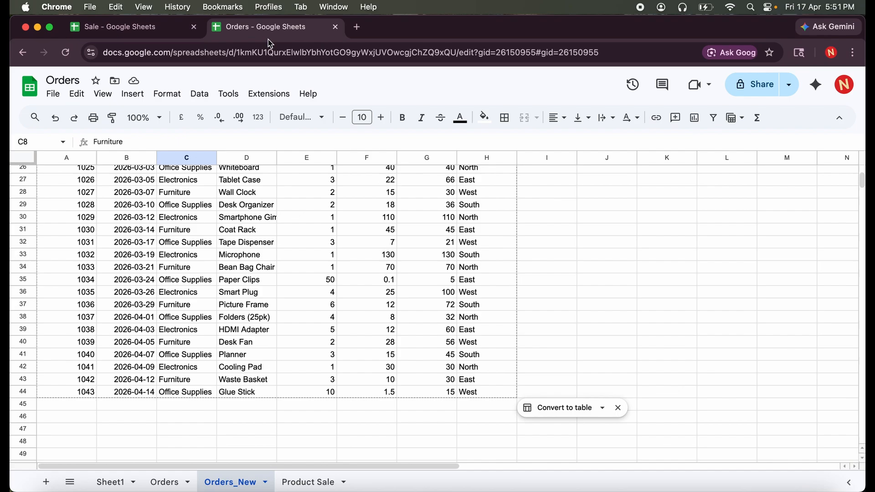
click(180, 52)
key(super+c)
click(114, 28)
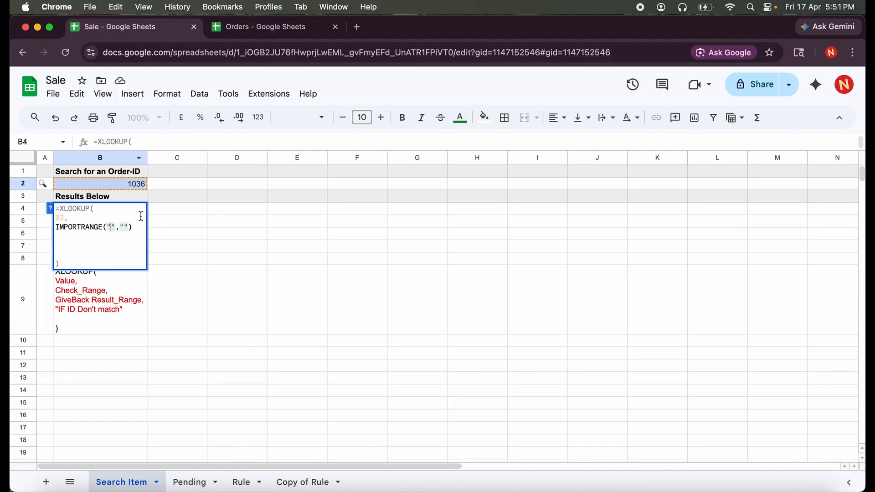
click(111, 228)
key(super+v)
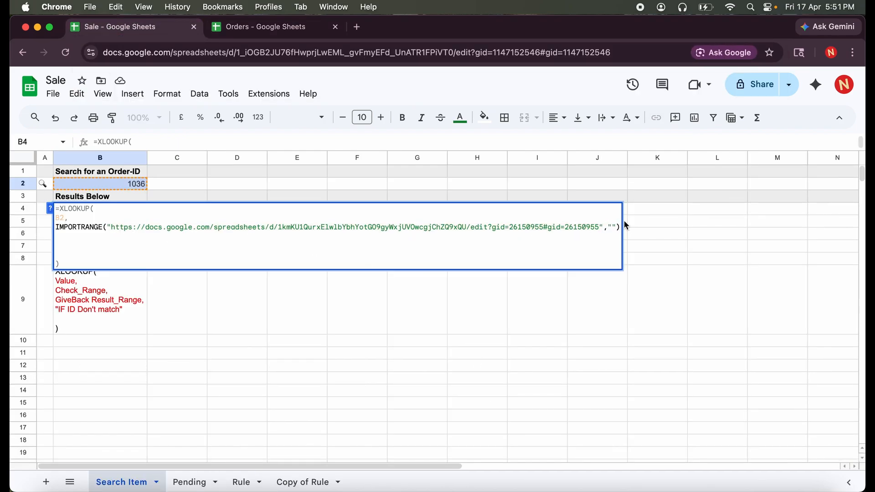
- Set the IMPORTRANGE range argument to Orders_New!A2:A44, followed by a comma and a new formula line
click(611, 227)
text(Orders)
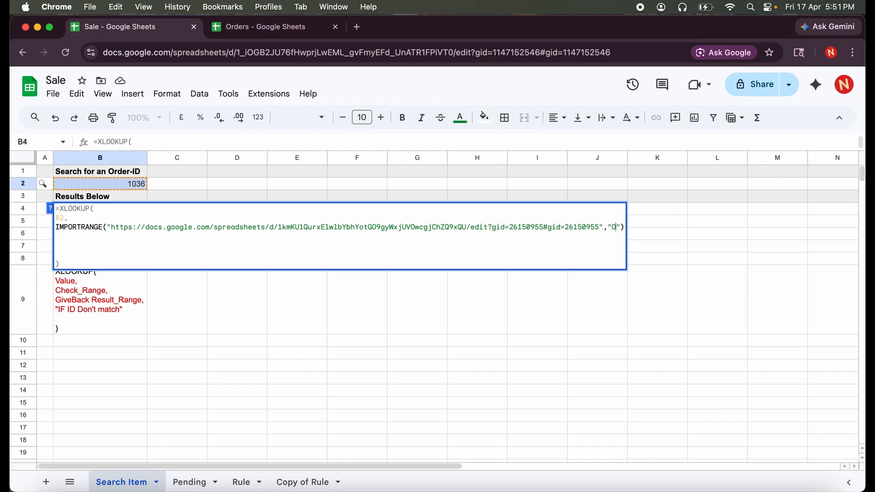
text(N)
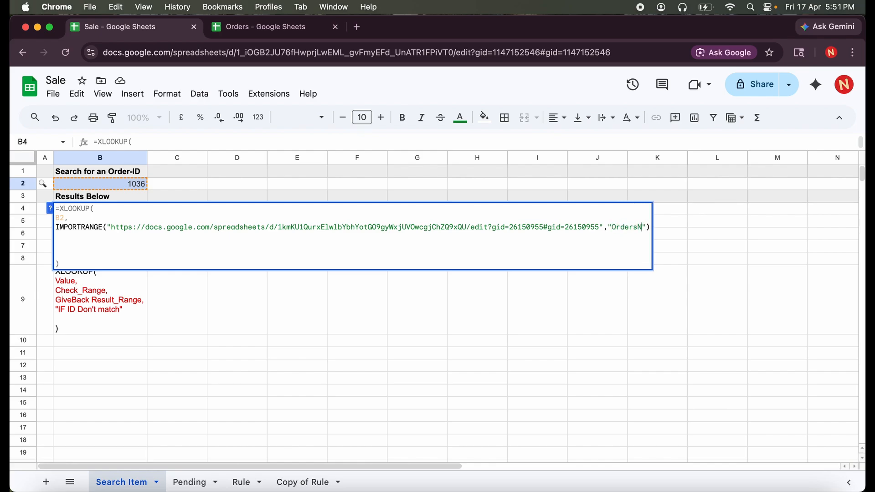
key(BackSpace)
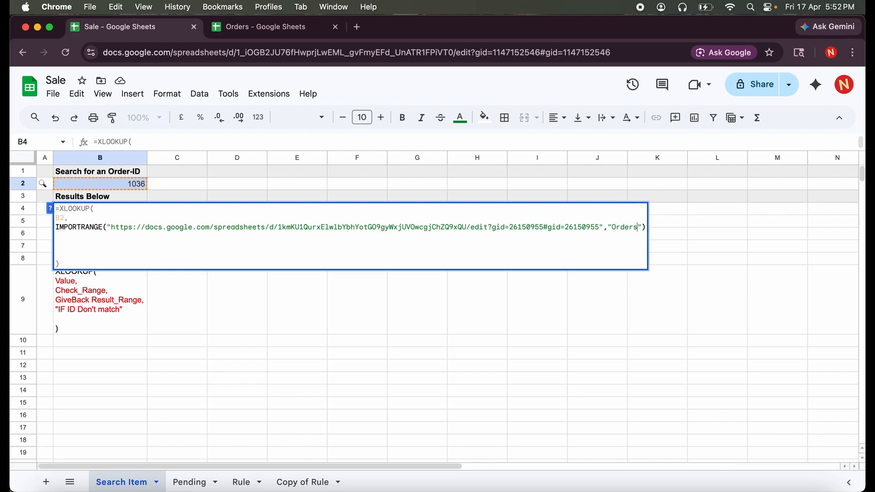
text(_New)
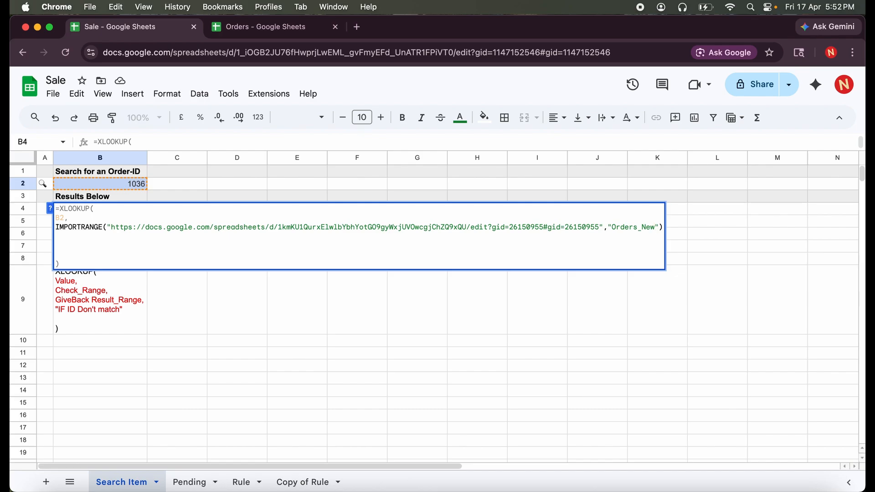
text(!)
text(A2:A44")
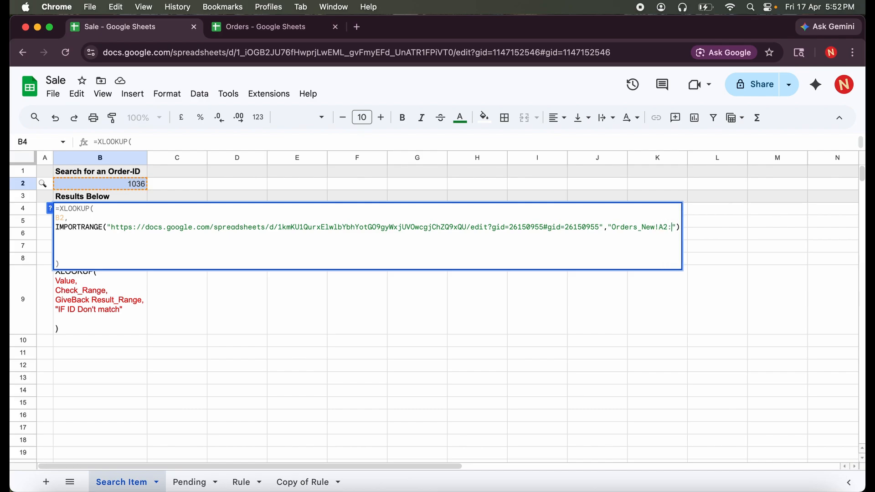
text())
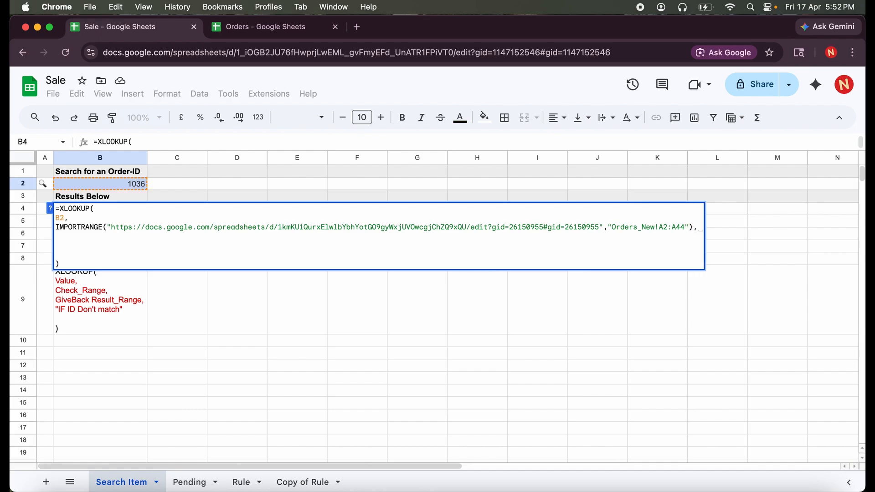
key(alt+Return)
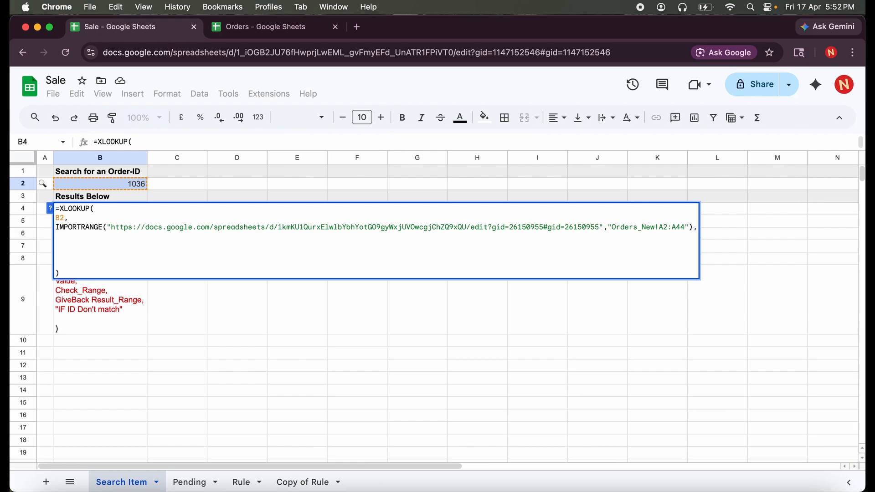
- Duplicate the whole IMPORTRANGE line directly below itself as the XLOOKUP's result range
click(93, 227)
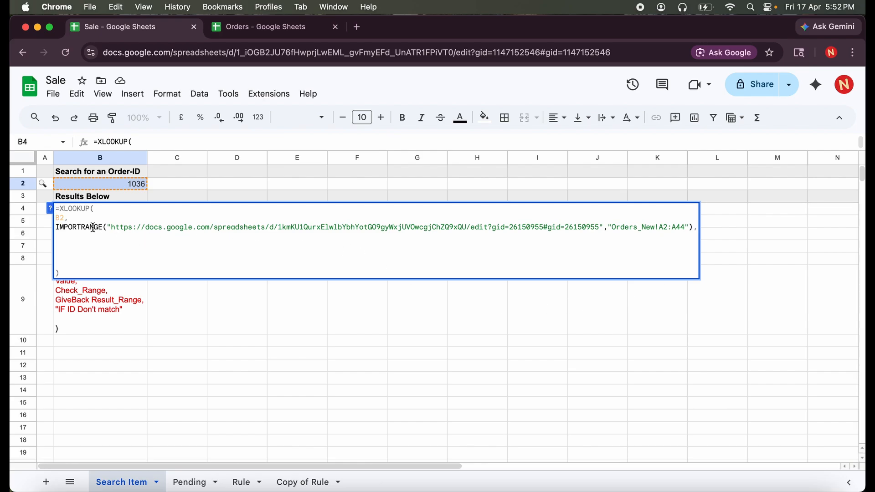
triple_click(92, 227)
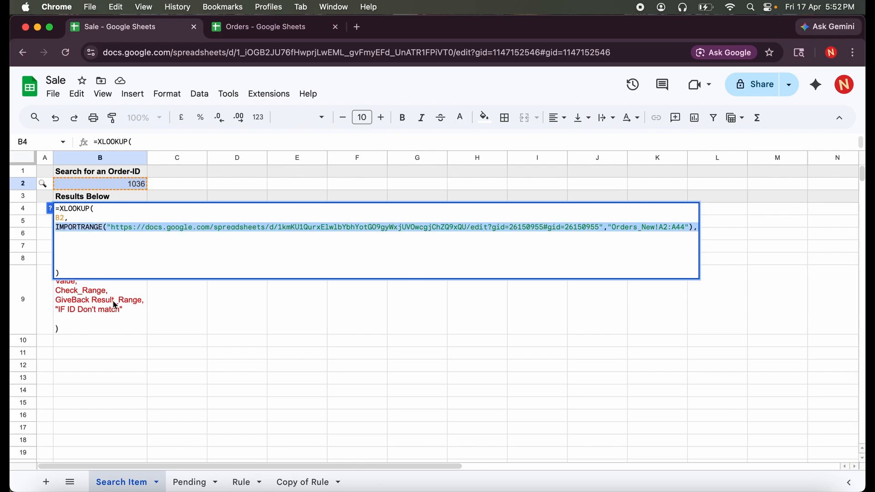
click(81, 240)
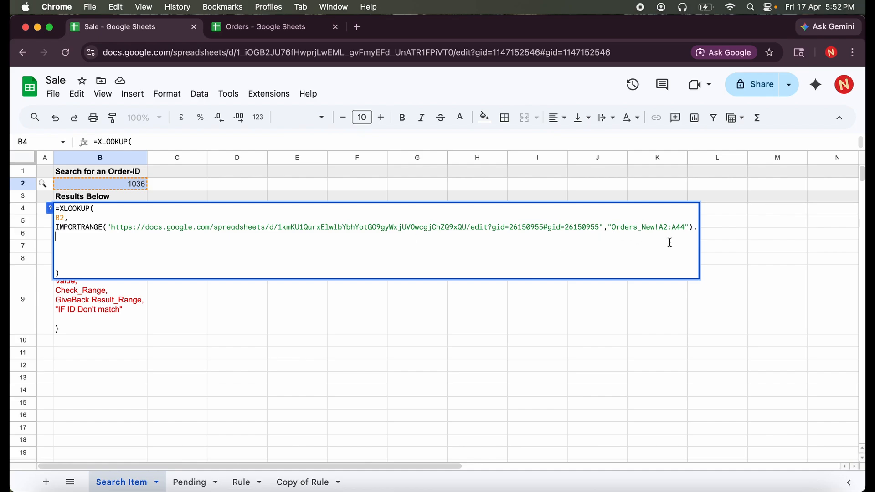
key(super+v)
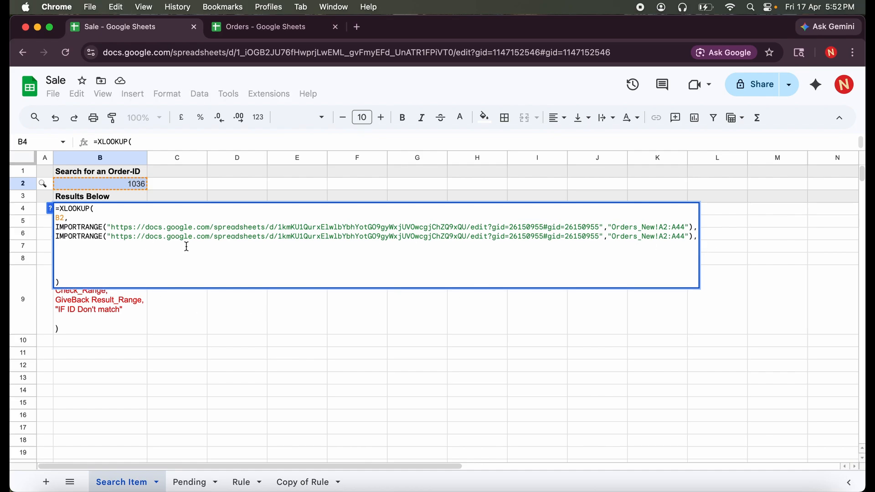
- Change the second IMPORTRANGE range to Orders_New!A2:H44, checking the last data column in the Orders spreadsheet, and keep the trailing comma
click(676, 237)
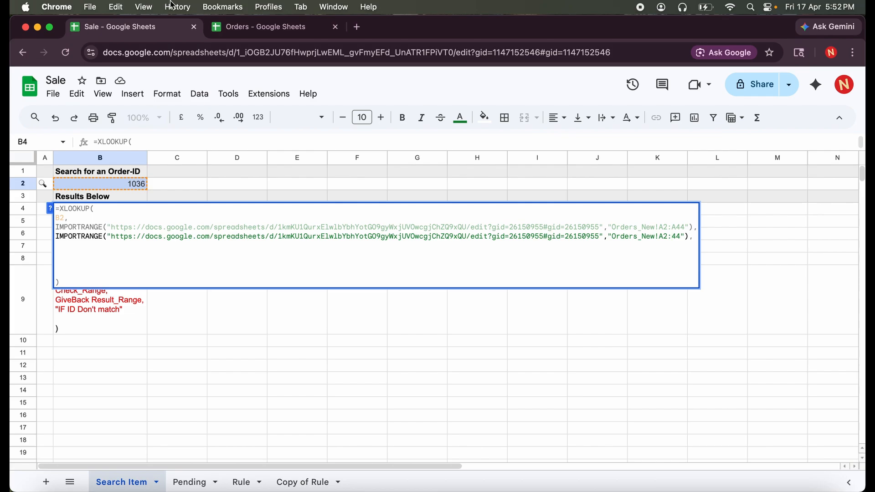
click(250, 27)
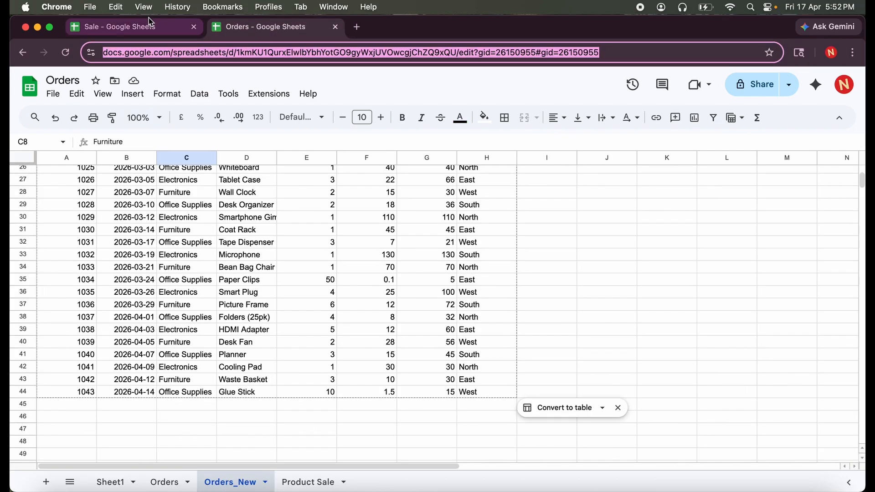
click(130, 27)
click(668, 230)
key(Delete)
text(H44"),)
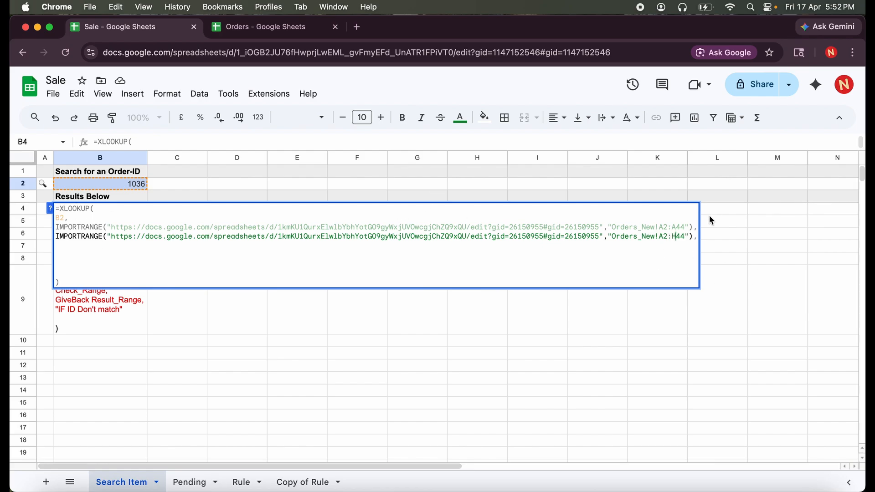
click(695, 236)
text(,)
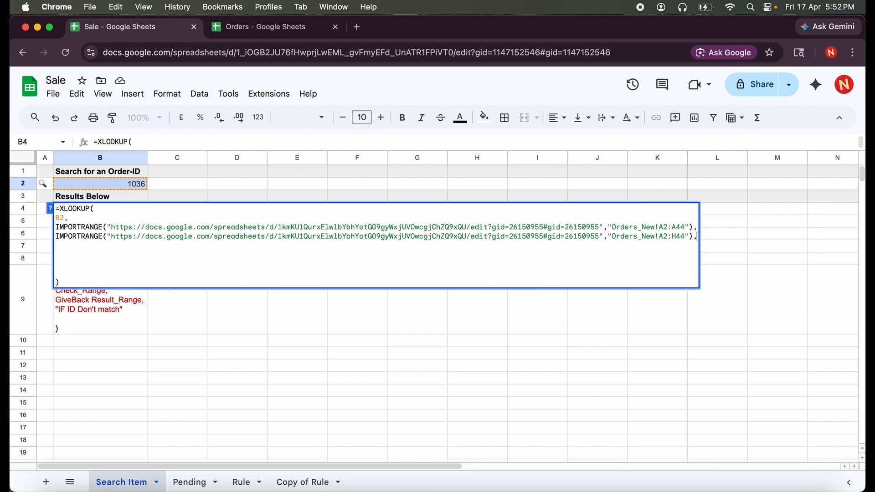
- Add "Id Not Found" on a new line as the XLOOKUP's missing-value argument in B4, and close the function
key(alt+Return)
text(""Id Nit)
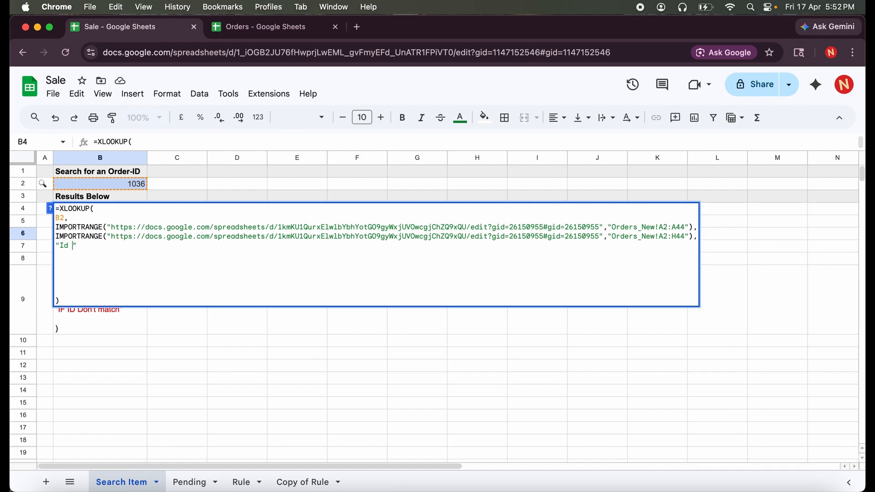
key(BackSpace)
key(BackSpace)
text(ot Fou)
key(BackSpace)
key(BackSpace)
text(ound"))
key(Return)
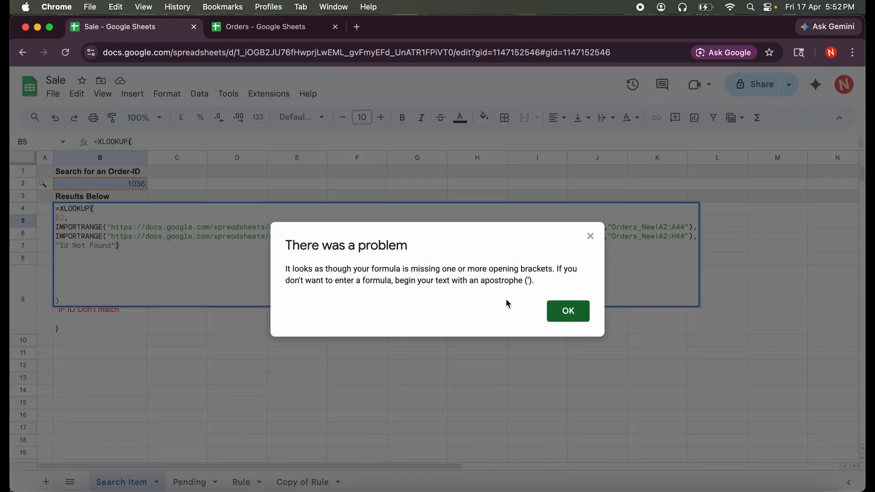
click(554, 311)
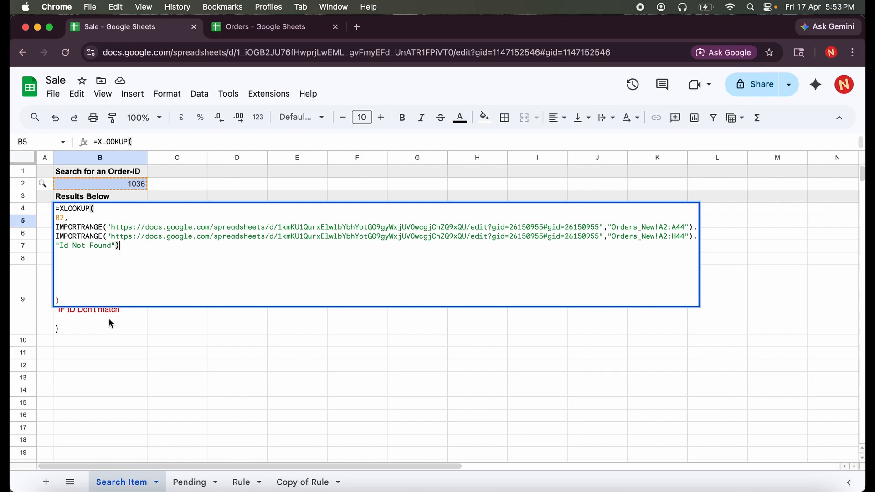
- Remove the surplus closing bracket and the blank lines at the end of the B4 formula, and enter it
click(71, 296)
key(Down)
key(BackSpace)
key(BackSpace)
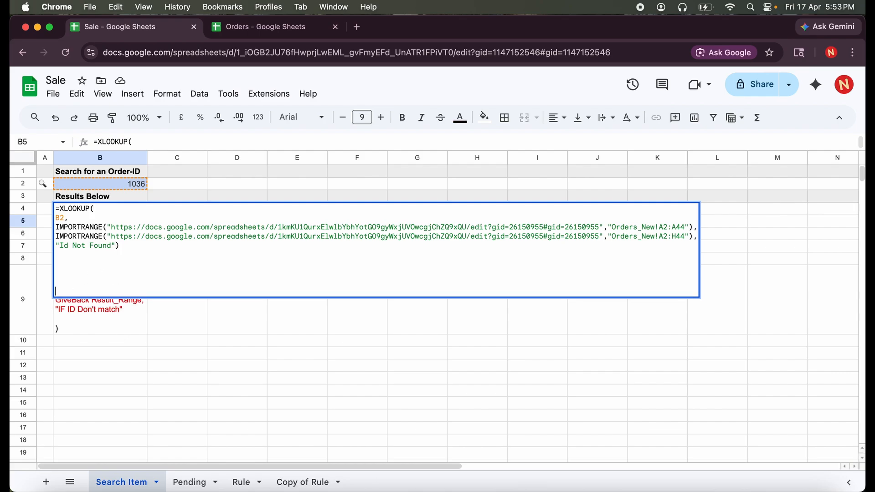
key(BackSpace)
key(BackSpace)
key(BackSpace)
key(BackSpace)
key(BackSpace)
key(Return)
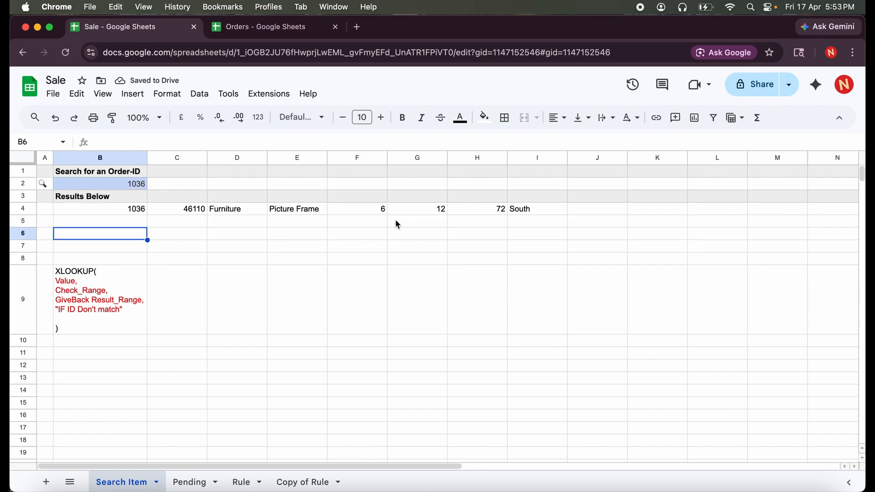
- Look at the Orders spreadsheet, and change the last digit of the Order-ID in B2 to look up another order
click(263, 29)
click(114, 27)
double_click(135, 181)
key(BackSpace)
text(0)
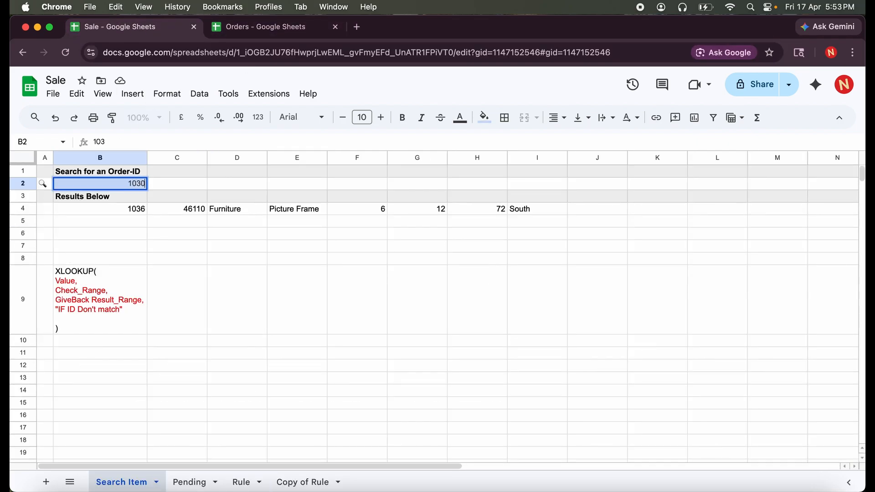
key(Return)
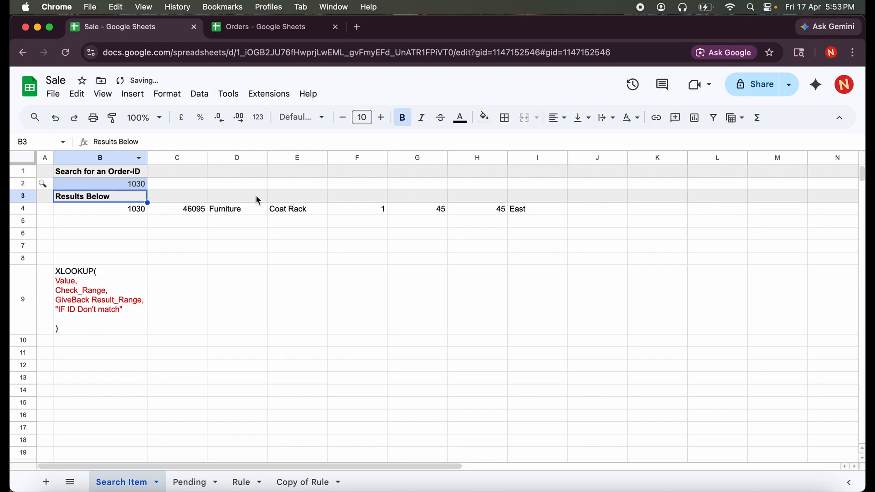
- Test the XLOOKUP's fallback by entering the invalid ID 1,jnbcd\ in B2, checking the Orders data and the B4 formula
click(136, 184)
text(1,jnbcd\)
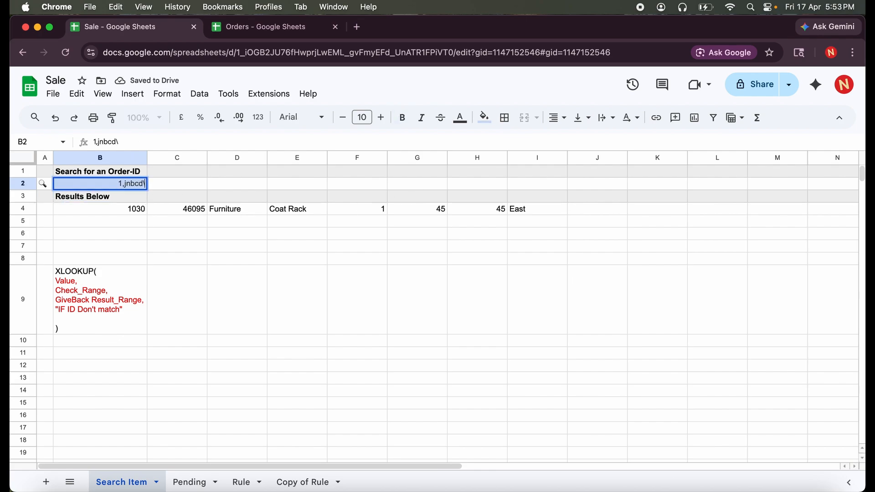
key(Return)
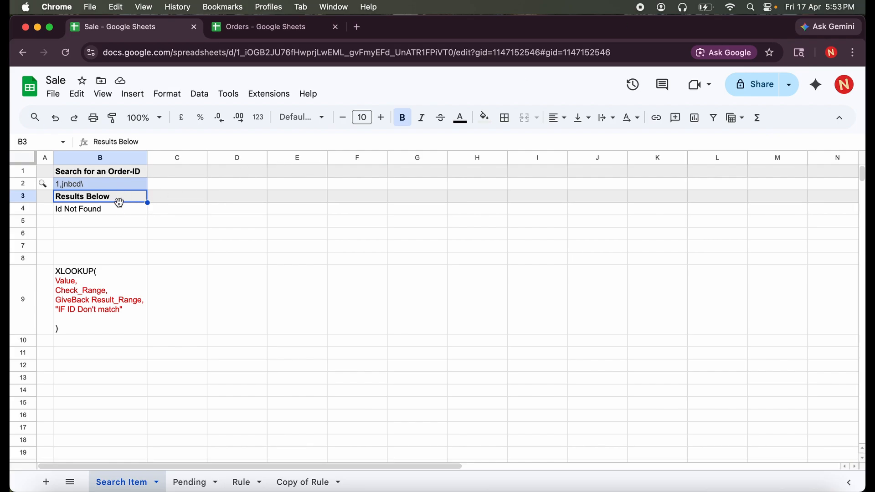
click(264, 28)
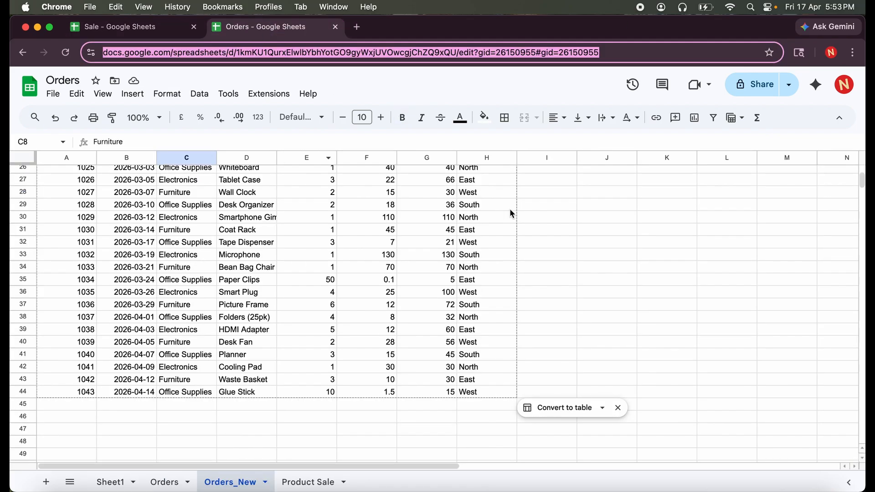
click(138, 38)
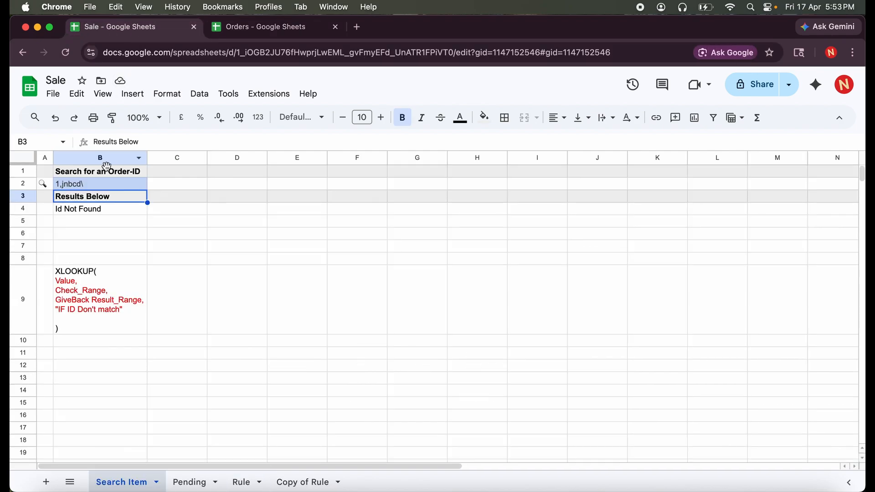
double_click(103, 214)
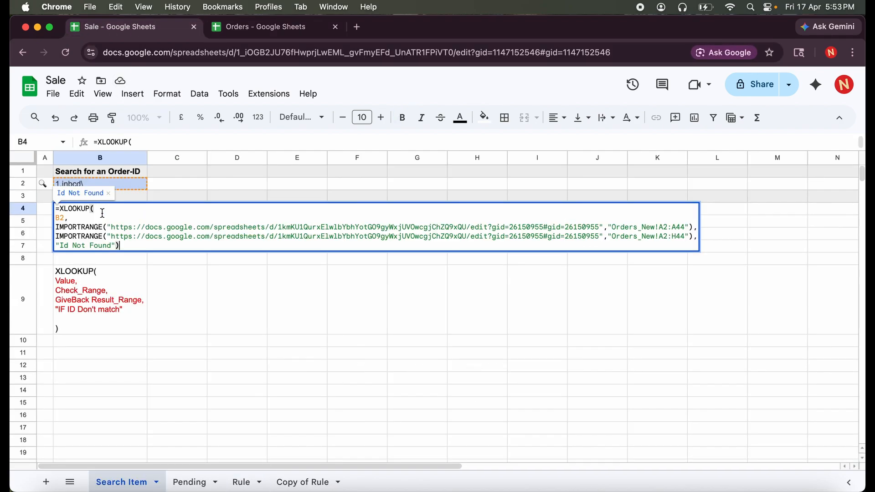
- Replace the invalid text in B2 with the valid Order-ID used in the preceding search
double_click(119, 184)
key(BackSpace)
key(BackSpace)
key(BackSpace)
key(BackSpace)
key(BackSpace)
key(BackSpace)
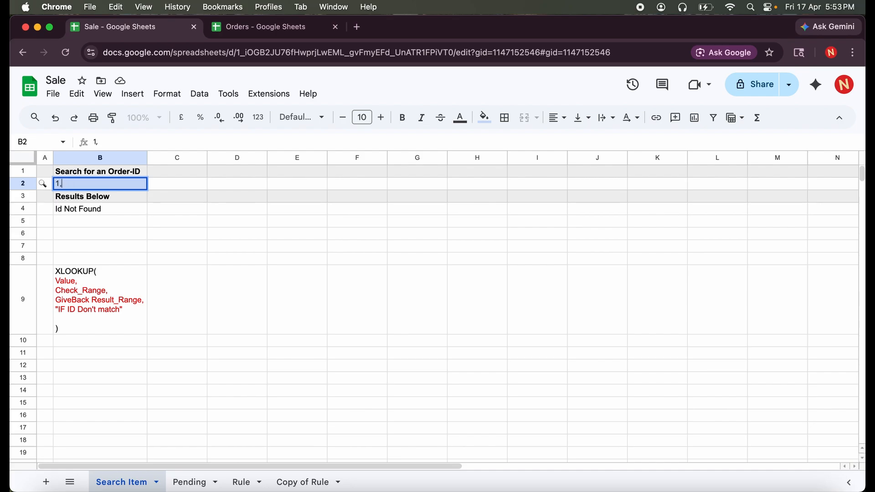
key(BackSpace)
text(030)
key(Return)
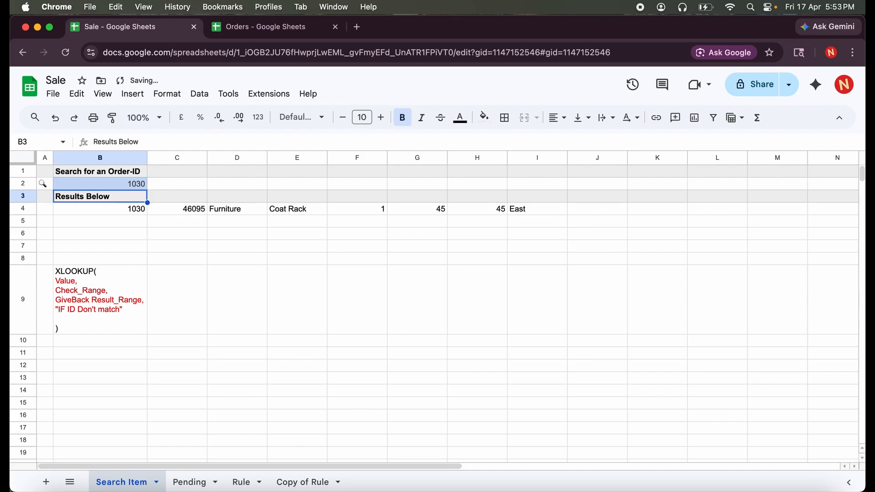
double_click(136, 212)
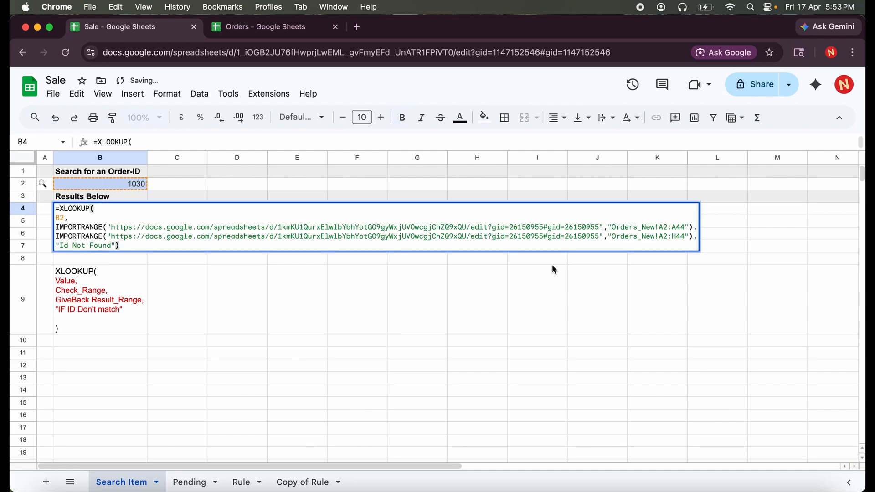
click(56, 236)
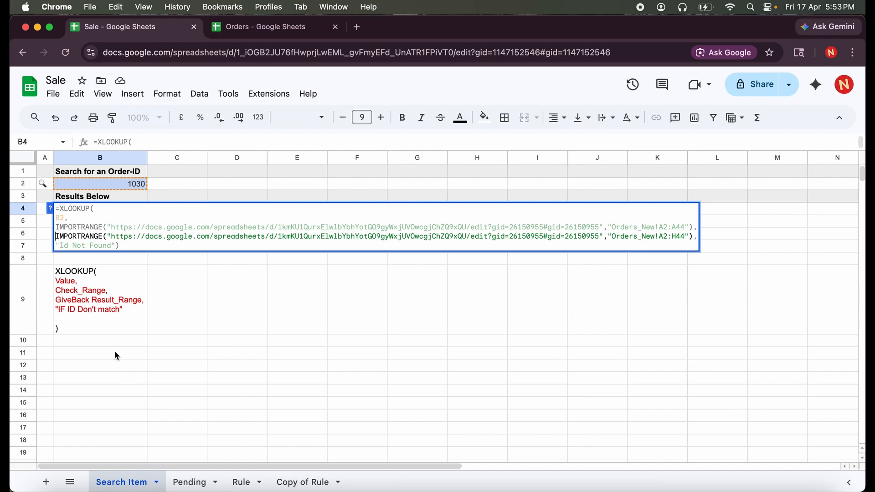
click(103, 355)
key(Escape)
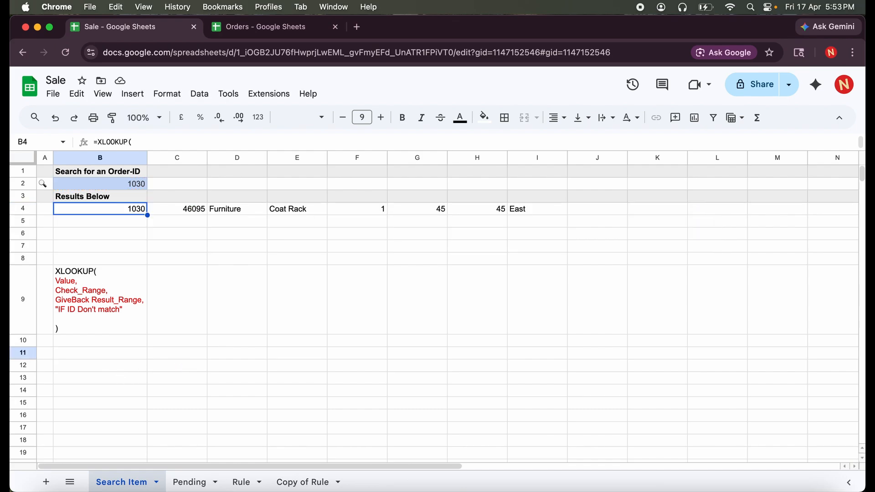
- Write a three-line syntax note in B10 reading CHOOSECOLS( Range, 1,2,4, ), with the arguments line in red
click(231, 342)
click(110, 345)
text(C)
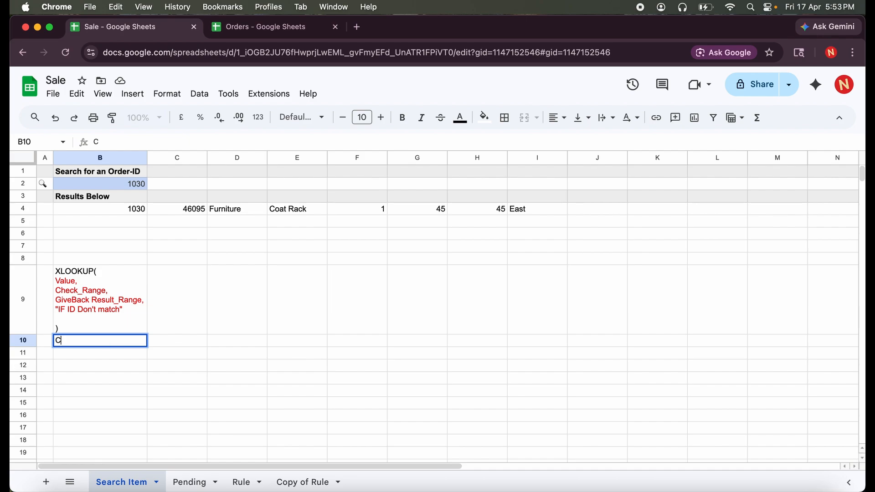
text(hOOSECOLS)
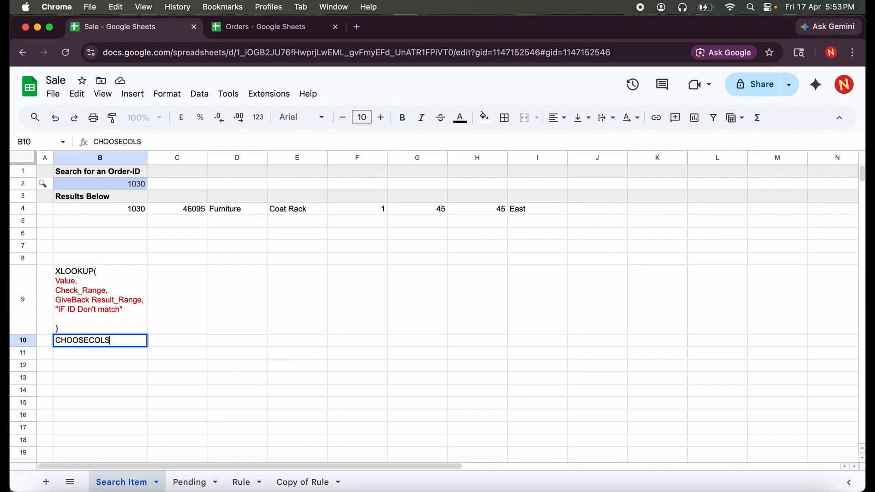
text(())
key(Left)
key(alt+Return)
key(alt+Return)
key(Up)
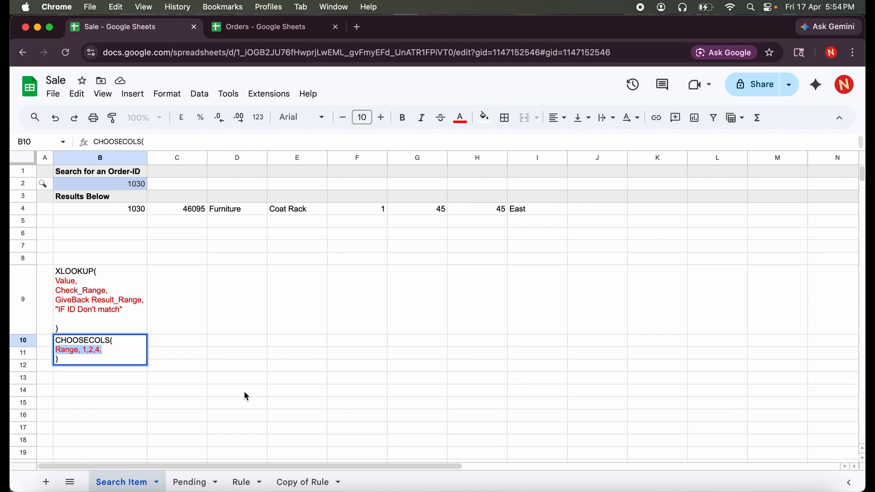
click(245, 392)
- Wrap the second IMPORTRANGE of the B4 formula, range Orders_New!A2:H44, in a CHOOSECOLS function
click(128, 209)
double_click(127, 209)
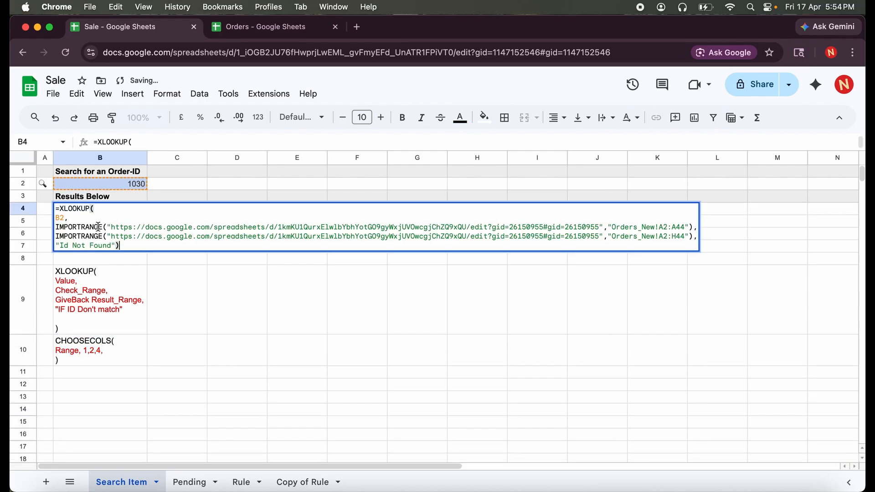
click(56, 236)
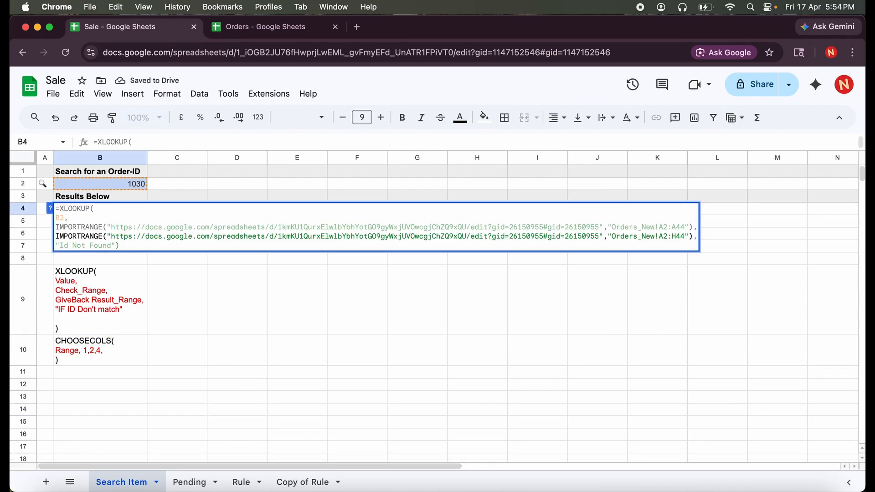
text(CHOOSE)
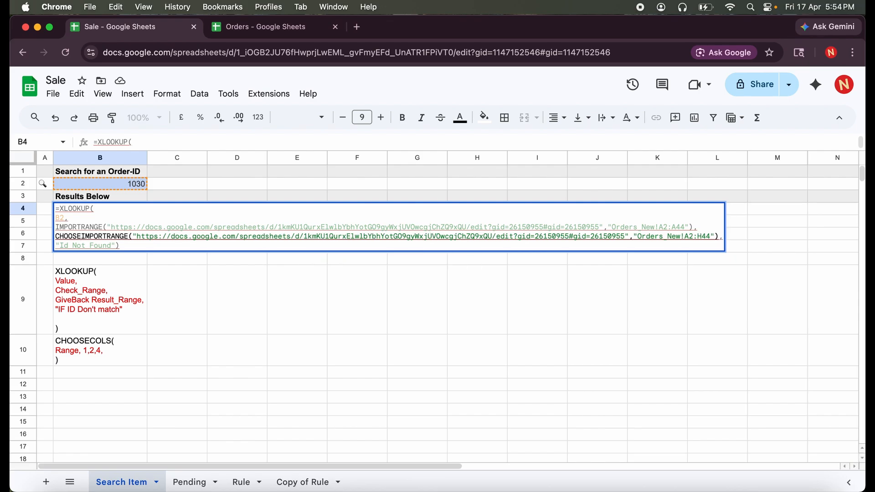
text(COLS)
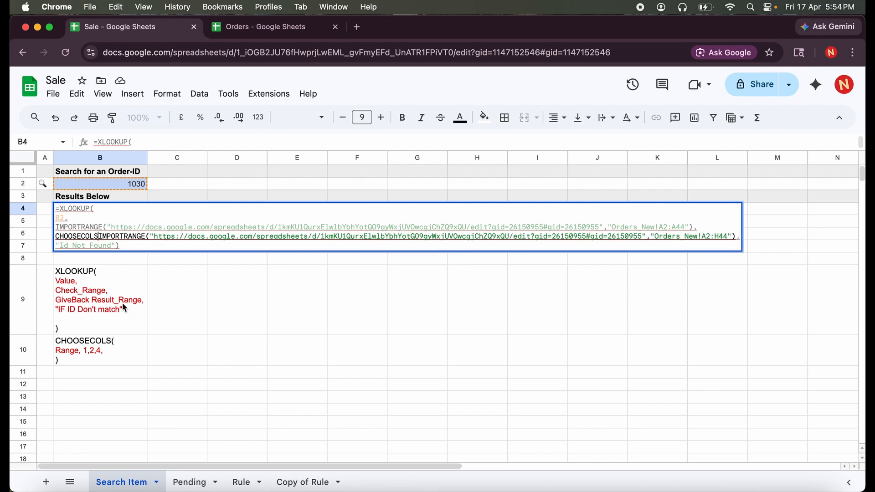
text(()
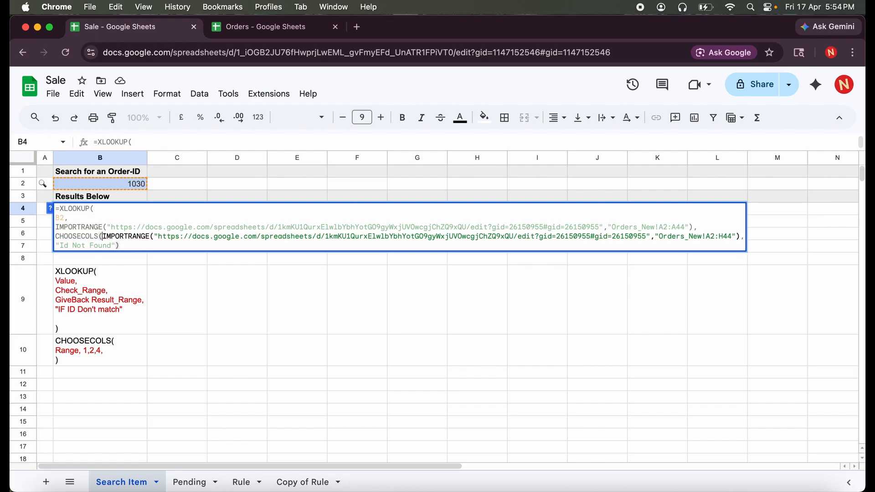
click(743, 236)
text())
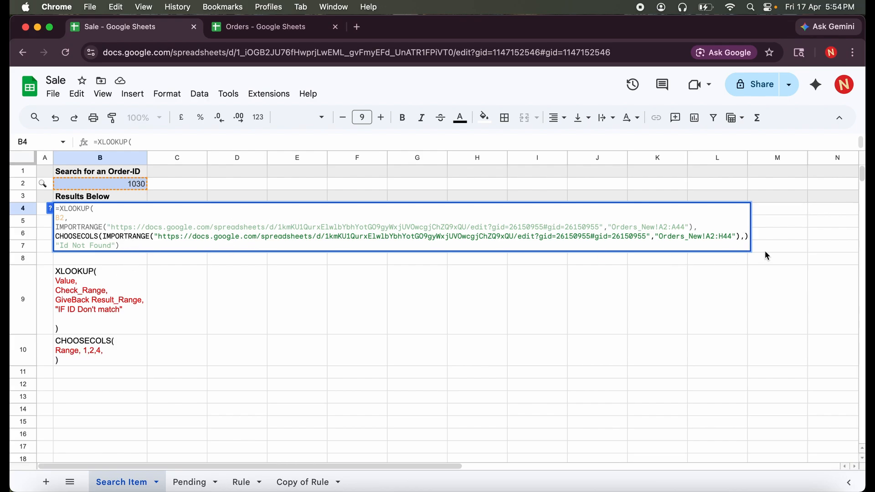
- Set the CHOOSECOLS columns to 1,2,3,4,5, put a comma after its closing bracket, and enter the B4 formula
click(745, 236)
text(,1,2,)
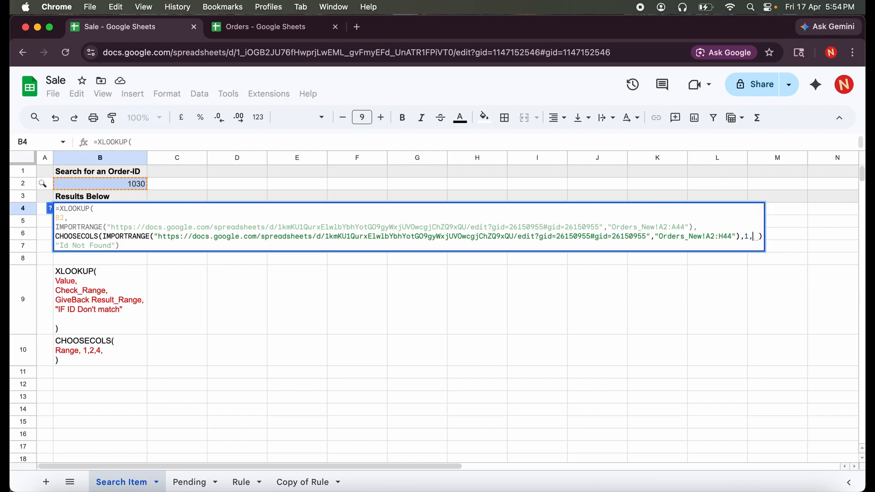
text(3,4,5)
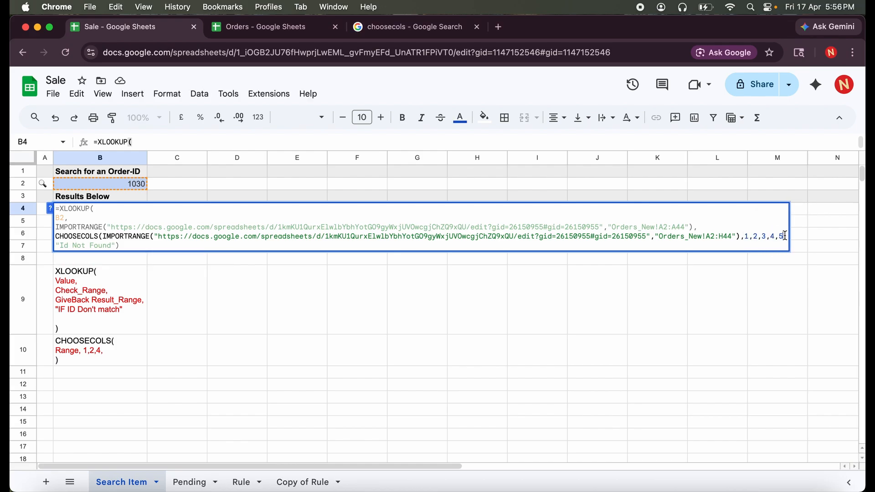
key(Right)
text(,)
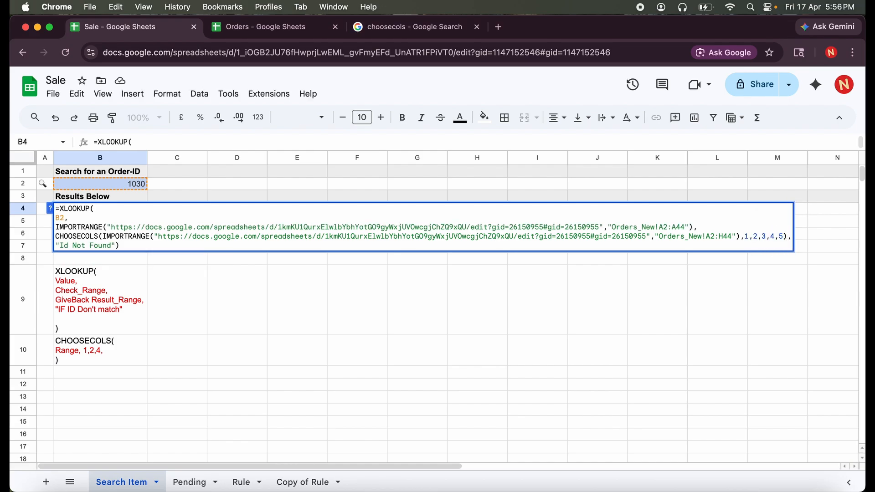
key(Return)
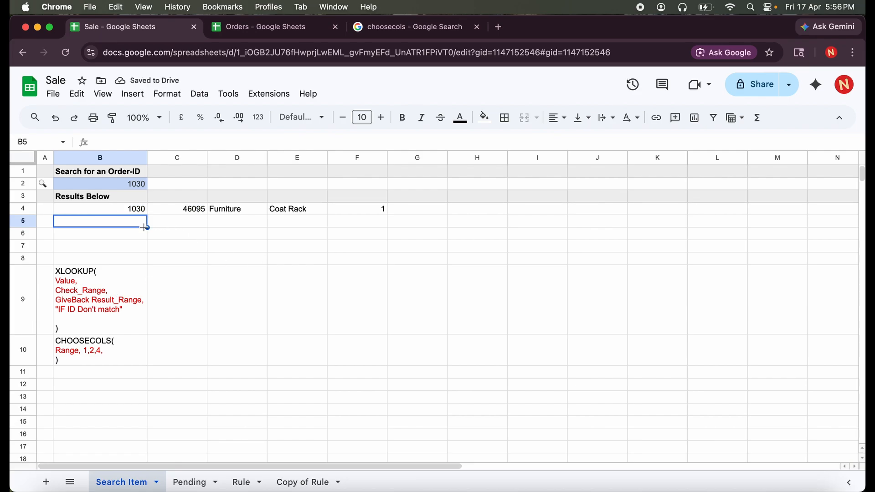
- Add columns 6 and 7 to the CHOOSECOLS column list in the B4 formula
double_click(133, 213)
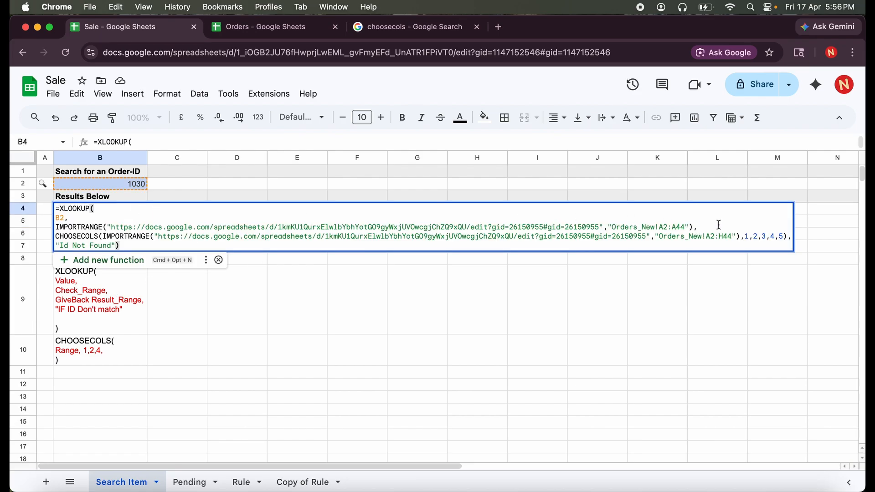
click(786, 237)
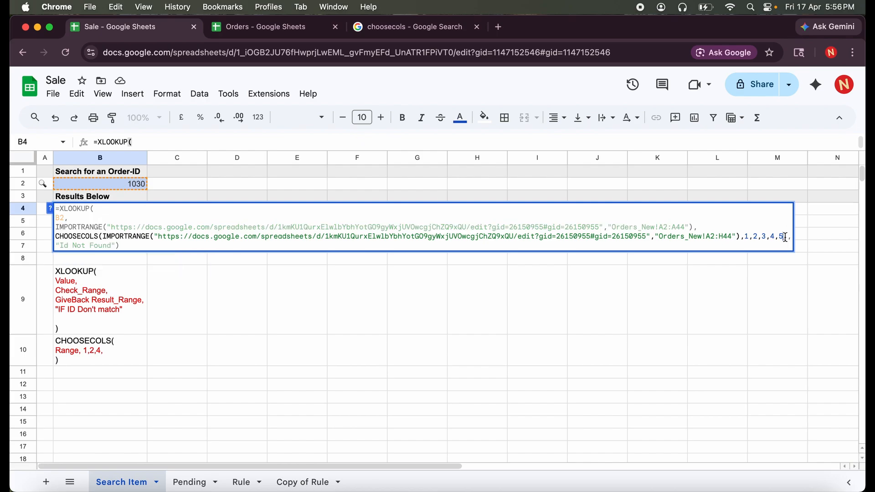
text(,6,7)
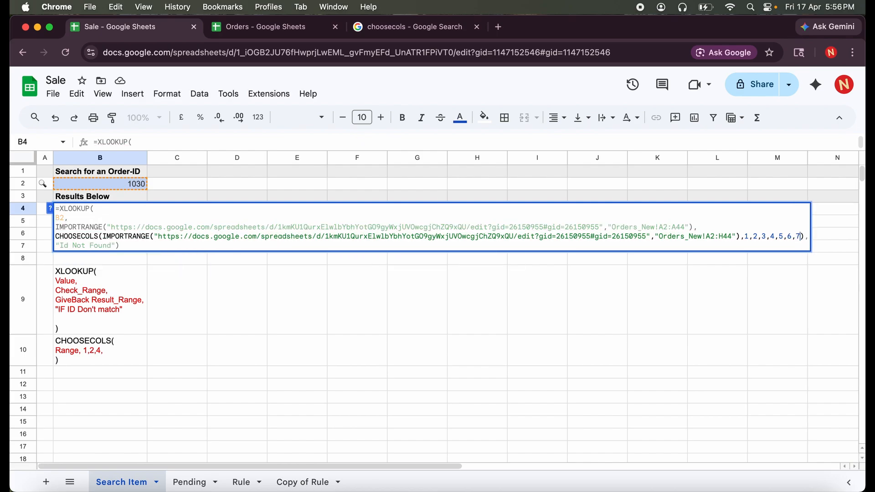
key(Return)
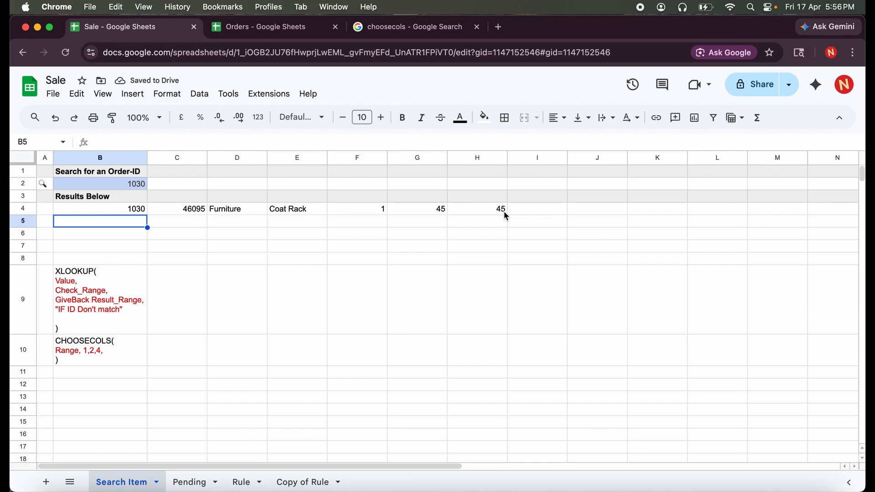
- Remove columns 2, 3 and 4 from the CHOOSECOLS list in the B4 formula, leaving 1,5,6,7, and enter it
key(Up)
key(Return)
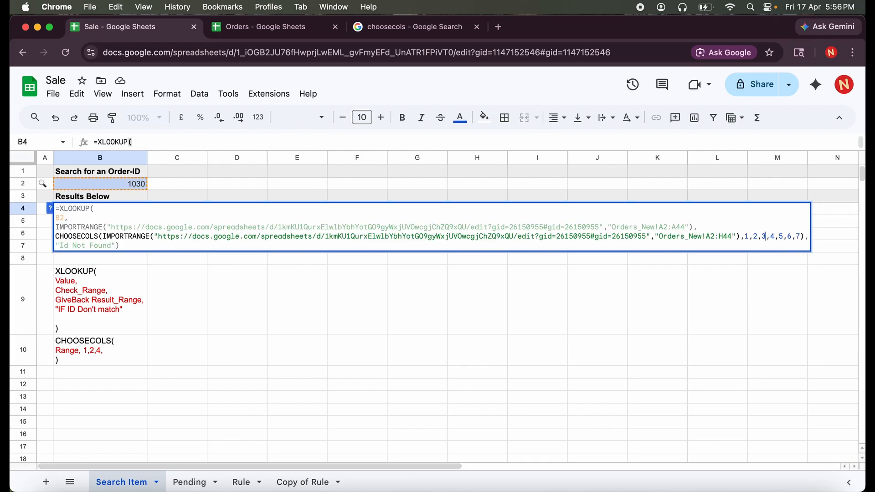
double_click(774, 238)
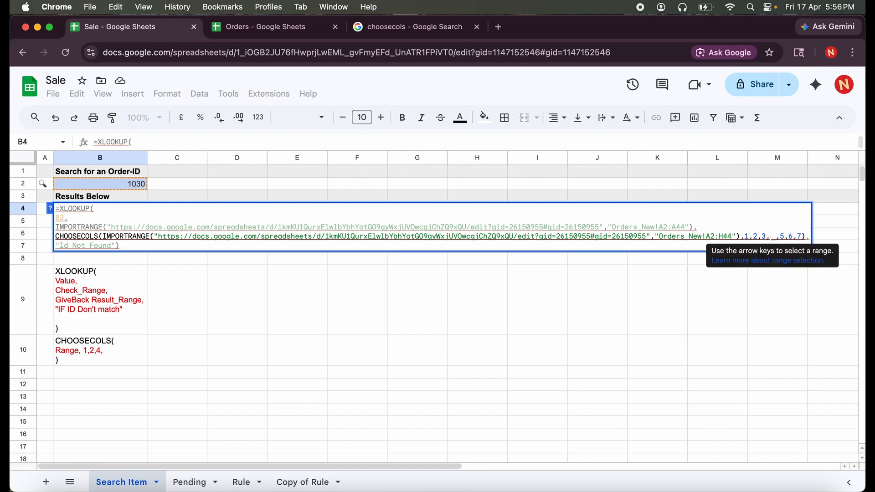
text(C)
key(BackSpace)
key(BackSpace)
key(BackSpace)
key(BackSpace)
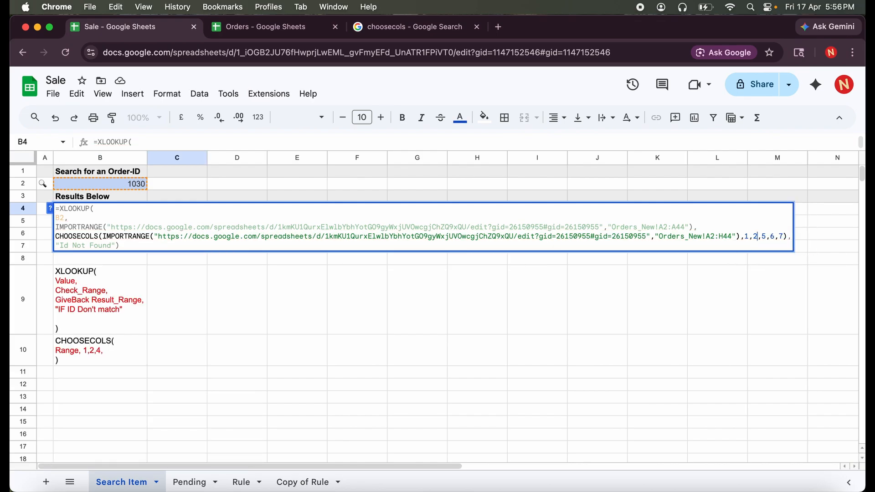
key(BackSpace)
key(BackSpace)
key(Return)
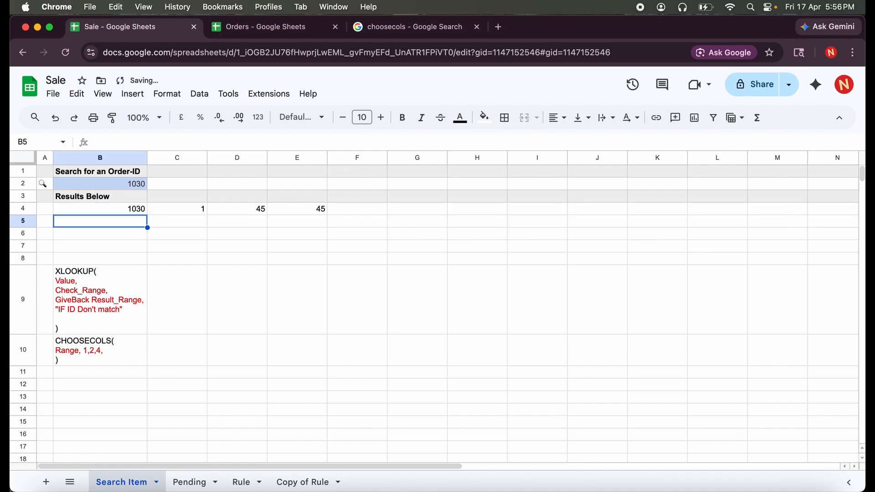
- Check the Orders_New source data in the Orders spreadsheet, and return to the Search Item sheet of the Sale spreadsheet
click(258, 27)
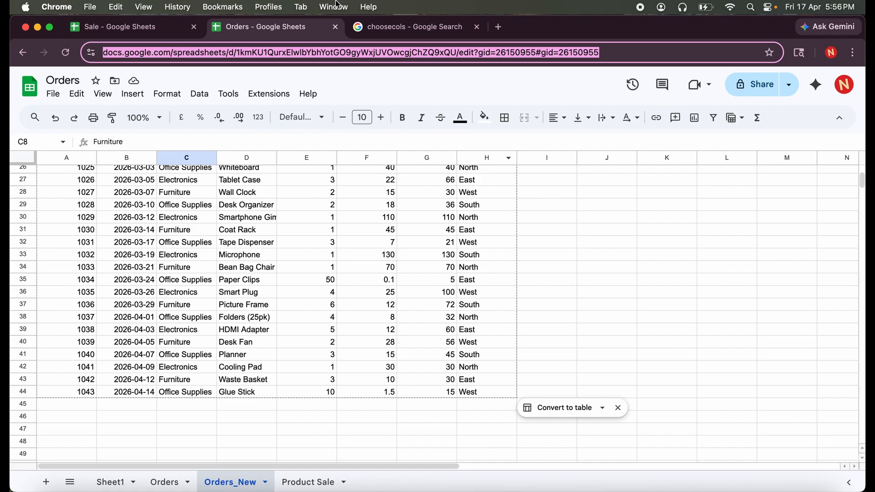
click(101, 31)
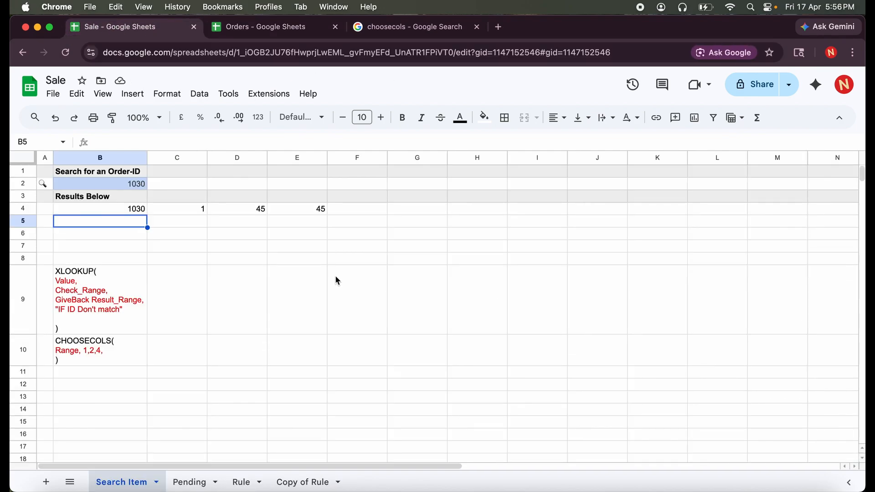
click(336, 279)
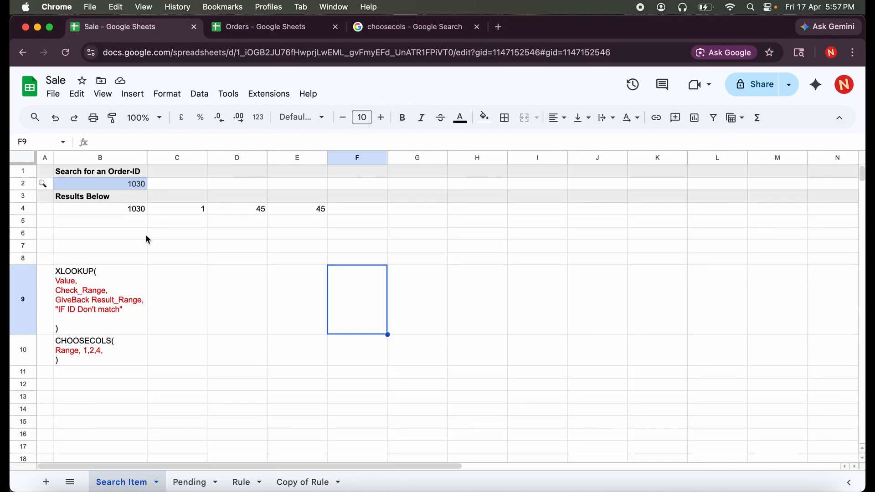